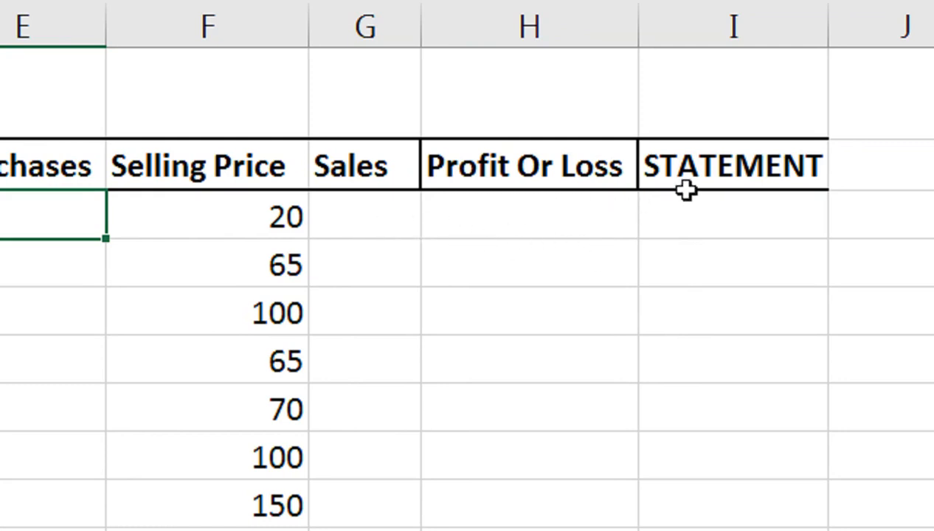
Calculate the Purchases for the first item in E4 with =C4*D4 and fill the formula through E11.
{"action": "scroll", "coordinate": [258, 232], "scroll_direction": "left", "scroll_amount": 3}
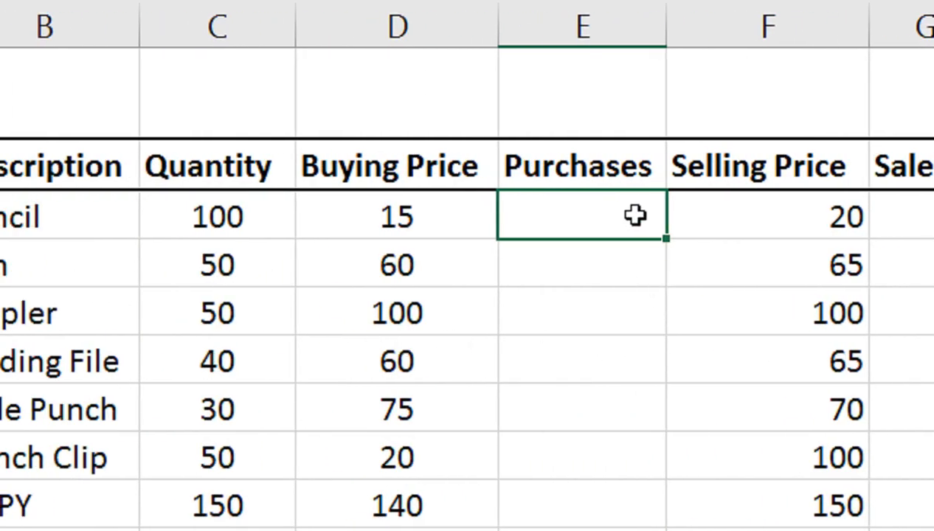
{"action": "left_click", "coordinate": [244, 217]}
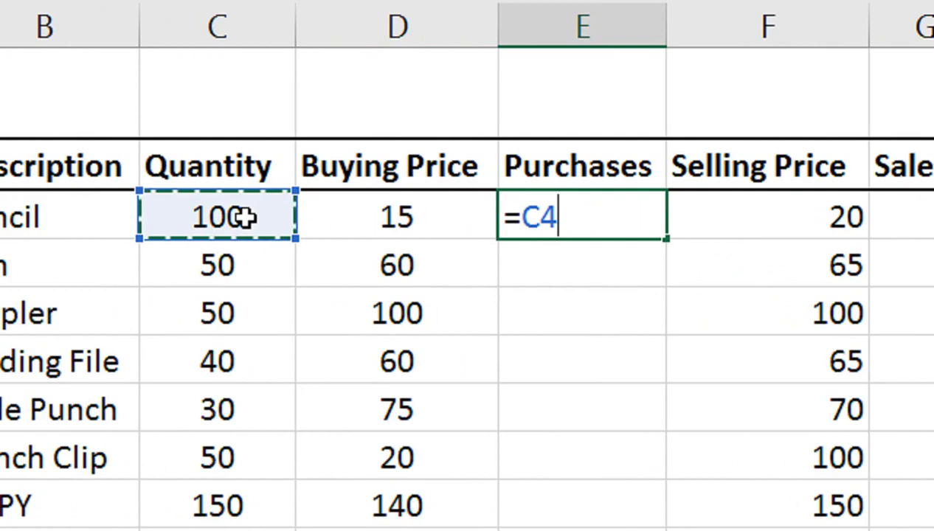
{"action": "type", "text": "*"}
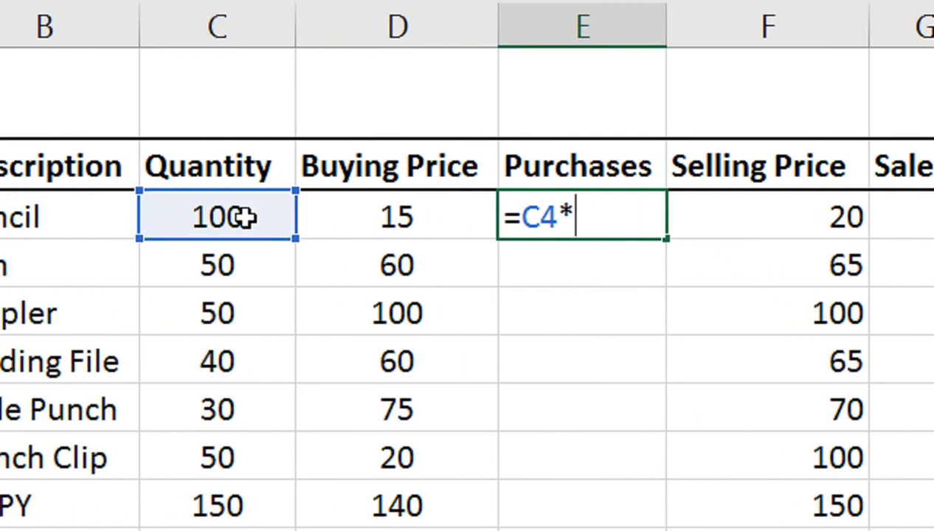
{"action": "left_click", "coordinate": [347, 227]}
{"action": "key", "text": "Return"}
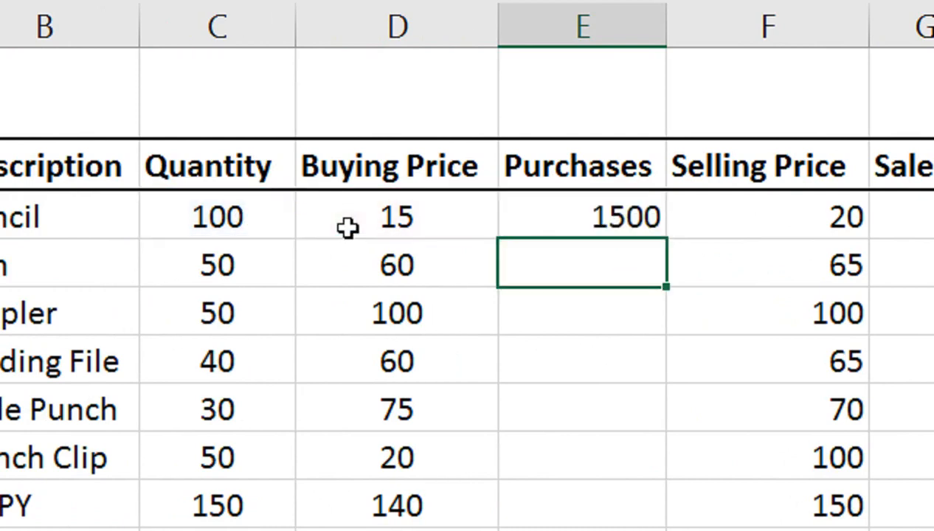
{"action": "left_click", "coordinate": [563, 211]}
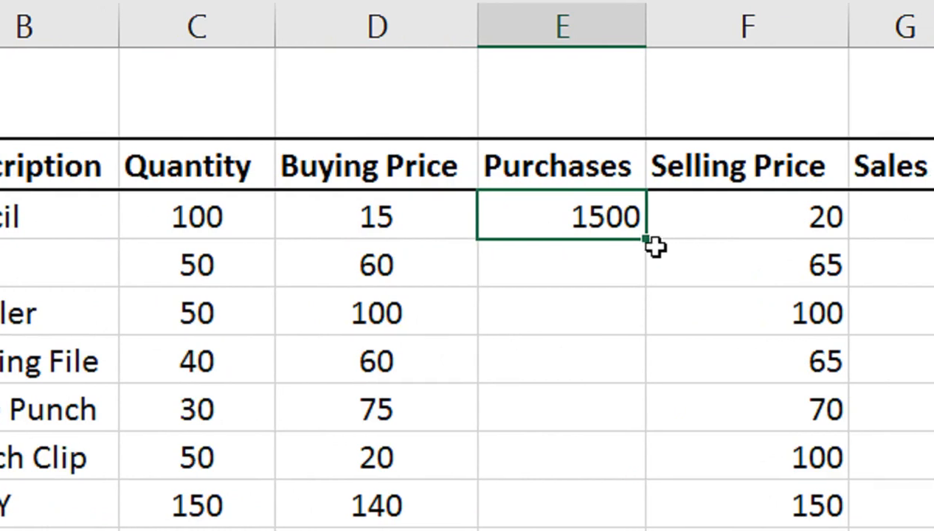
{"action": "left_click_drag", "start_coordinate": [647, 240], "coordinate": [626, 530]}
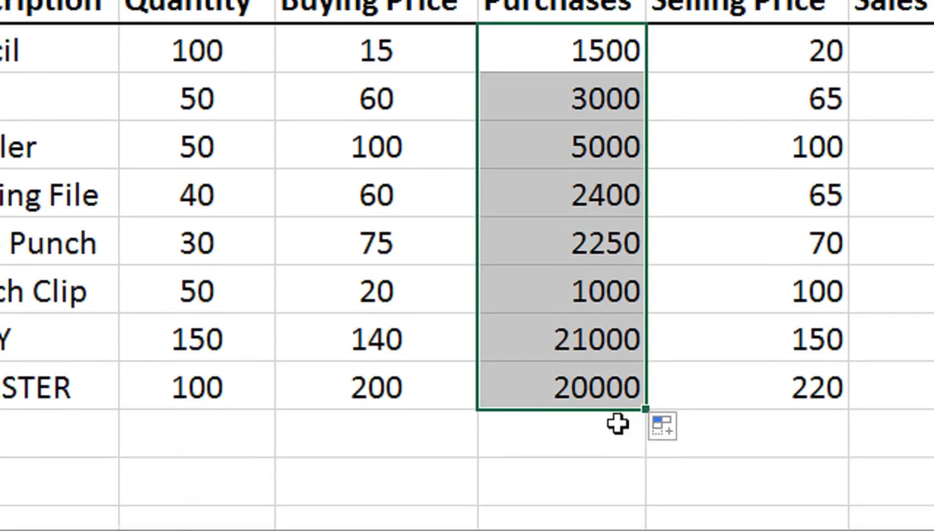
Sum the Purchases column in E12 and put a thick outside border around the total.
{"action": "left_click", "coordinate": [619, 437]}
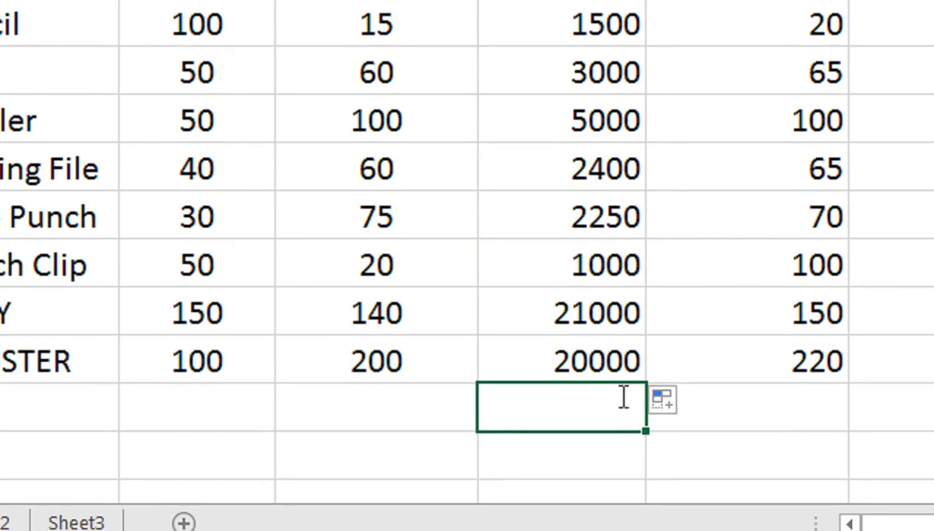
{"action": "key", "text": "alt+equal"}
{"action": "key", "text": "Return"}
{"action": "left_click", "coordinate": [626, 400]}
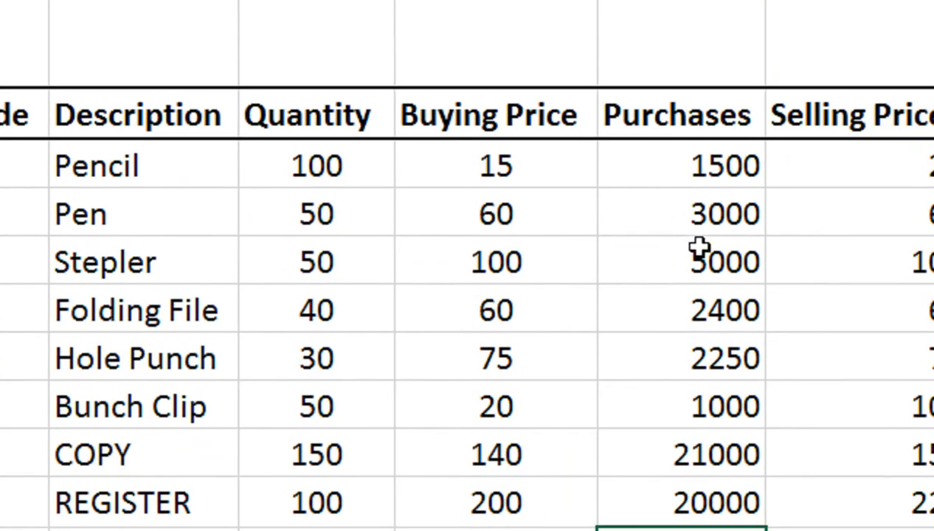
{"action": "left_click", "coordinate": [699, 250]}
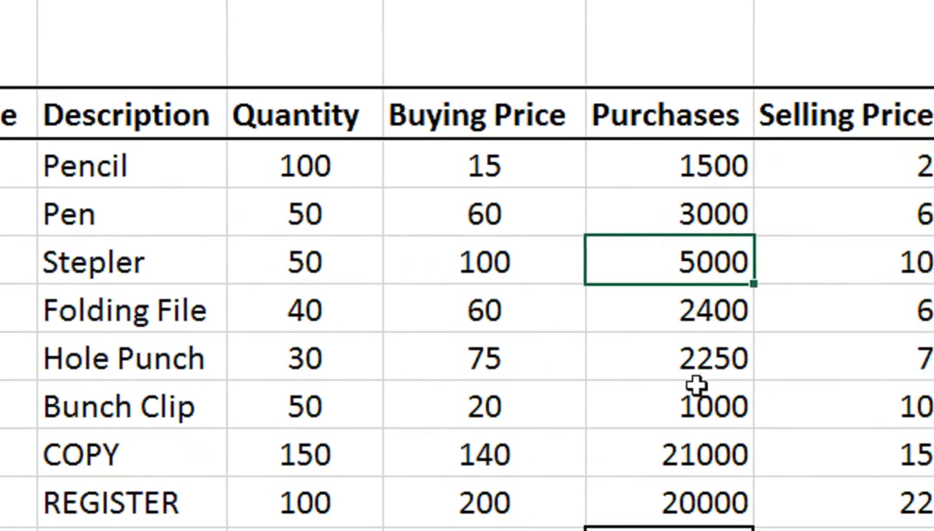
Apply All Borders to the table's data range A4:I11.
{"action": "left_click", "coordinate": [182, 162]}
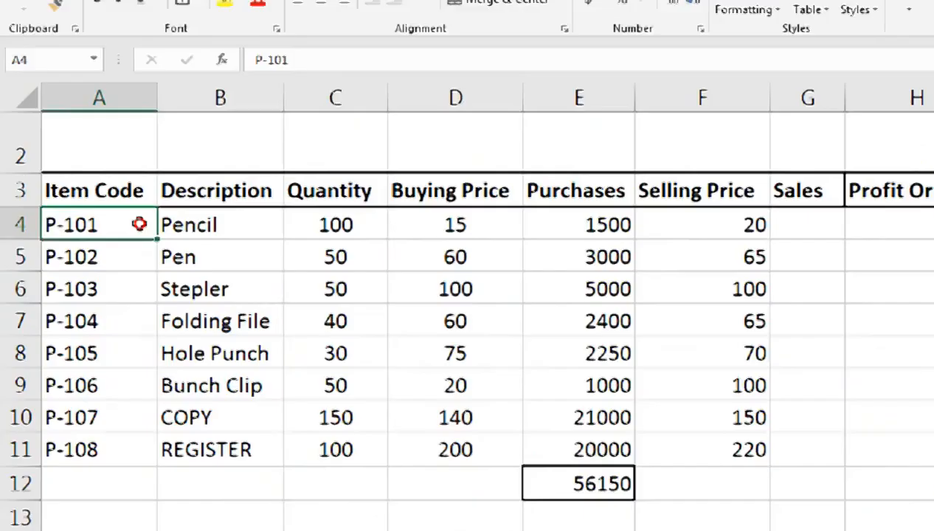
{"action": "left_click_drag", "start_coordinate": [140, 225], "coordinate": [777, 426]}
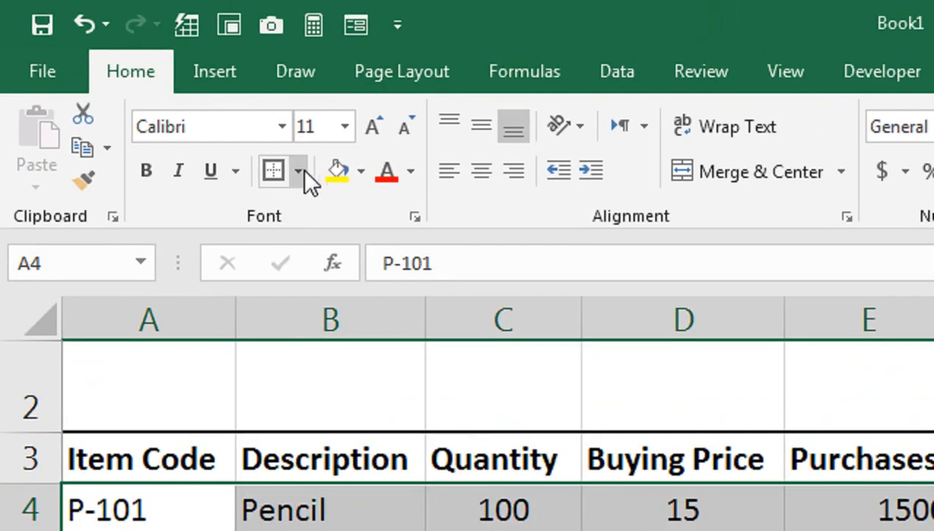
{"action": "left_click", "coordinate": [150, 86]}
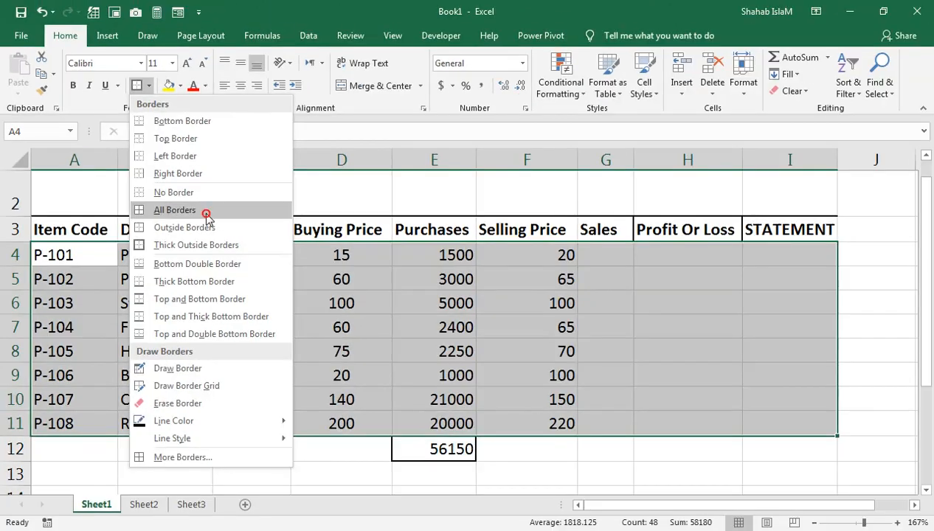
{"action": "left_click", "coordinate": [413, 371]}
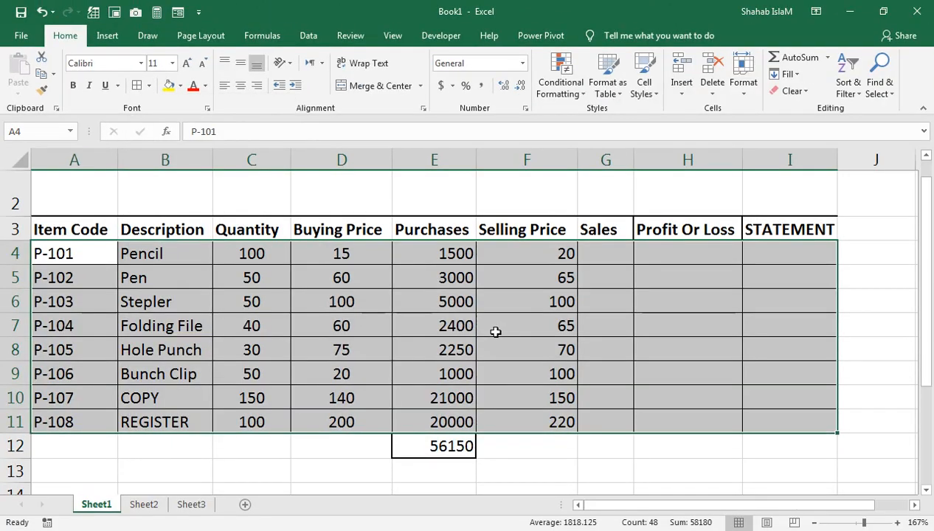
{"action": "left_click", "coordinate": [524, 397]}
Calculate the Sales for the first item in G4 with =C4*F4 and fill the formula through G11.
{"action": "left_click", "coordinate": [593, 257]}
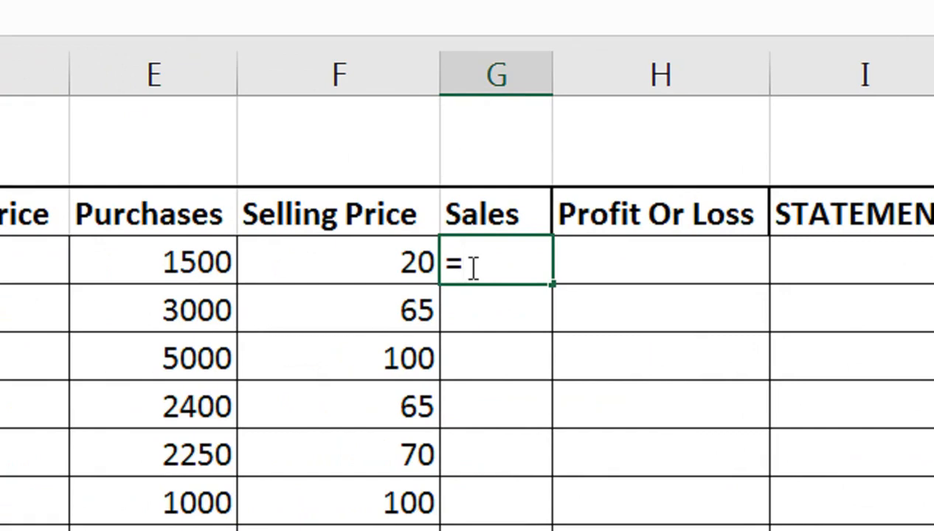
{"action": "type", "text": "="}
{"action": "left_click", "coordinate": [211, 269]}
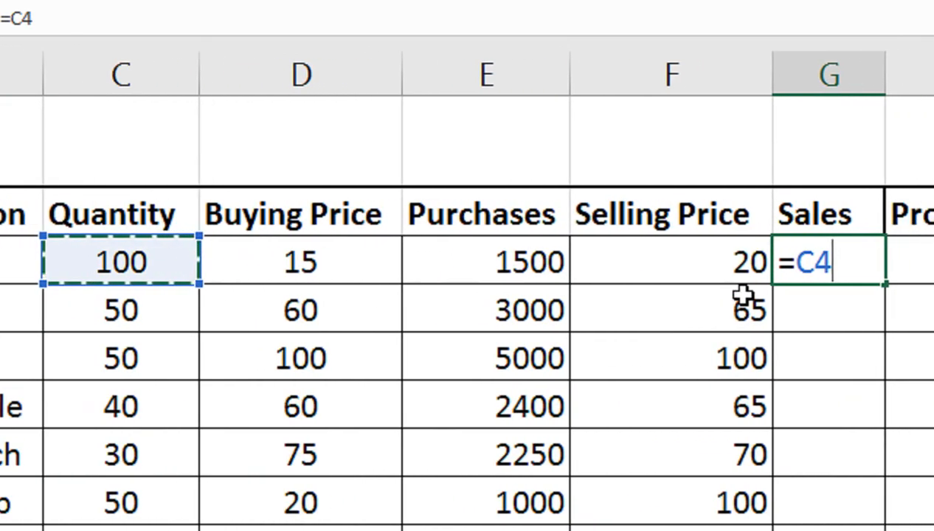
{"action": "type", "text": "*"}
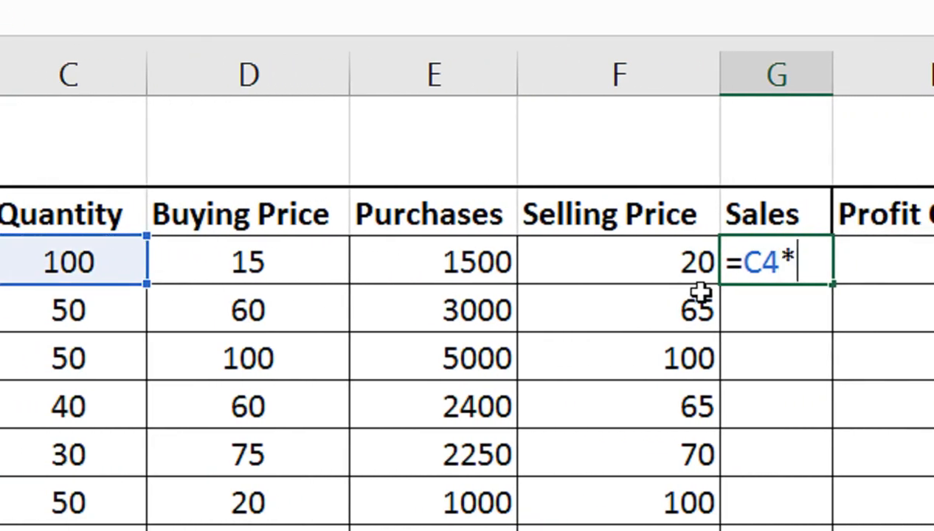
{"action": "left_click", "coordinate": [578, 275]}
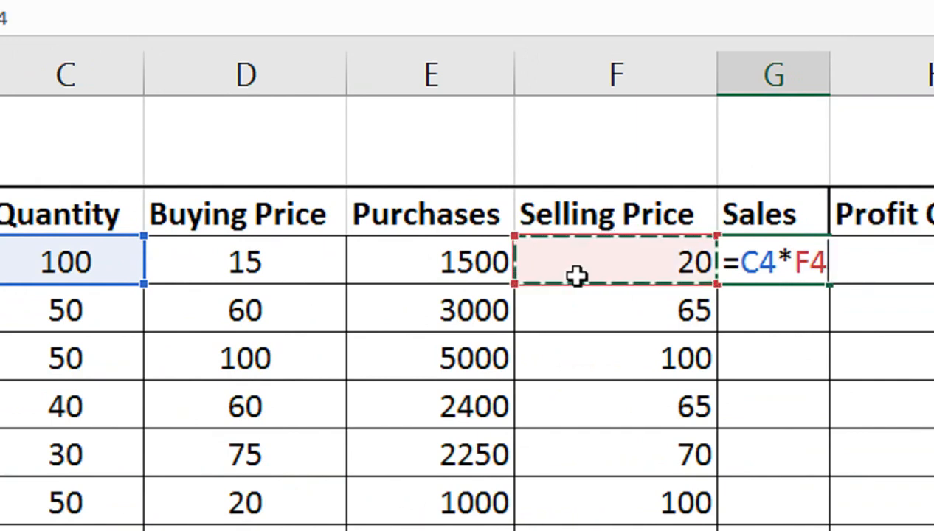
{"action": "key", "text": "Return"}
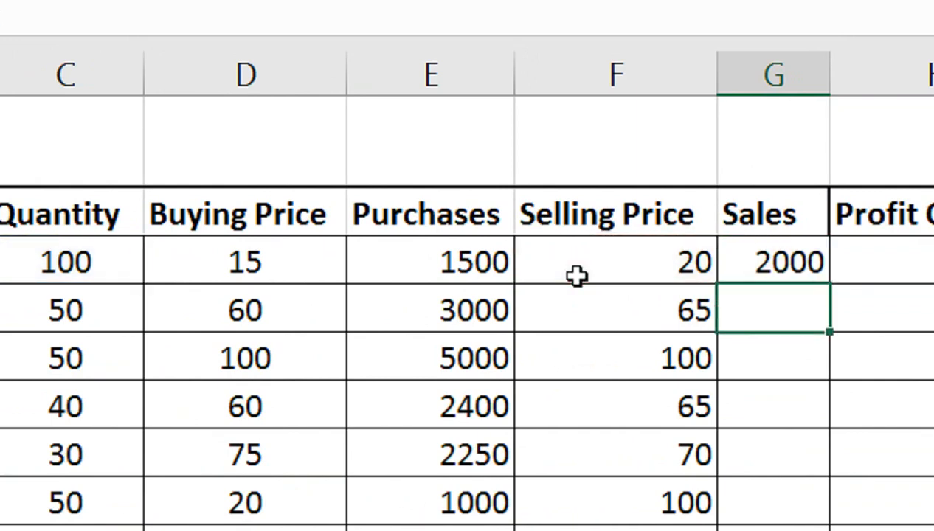
{"action": "left_click", "coordinate": [786, 262]}
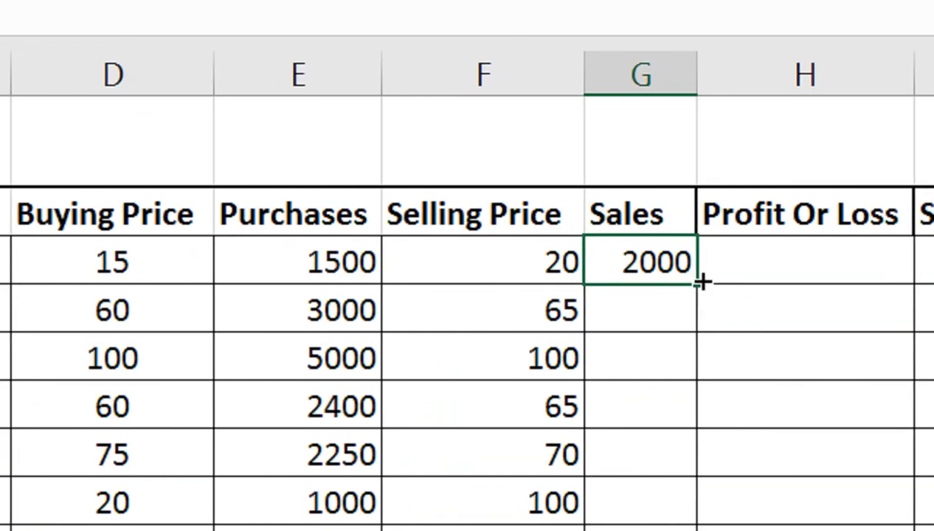
{"action": "left_click_drag", "start_coordinate": [701, 282], "coordinate": [682, 530]}
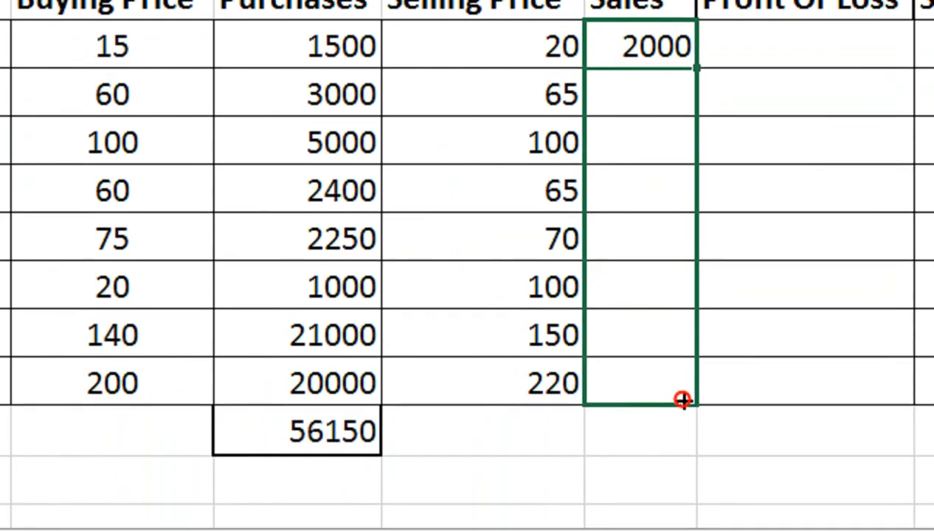
{"action": "left_click_drag", "start_coordinate": [682, 399], "coordinate": [682, 399]}
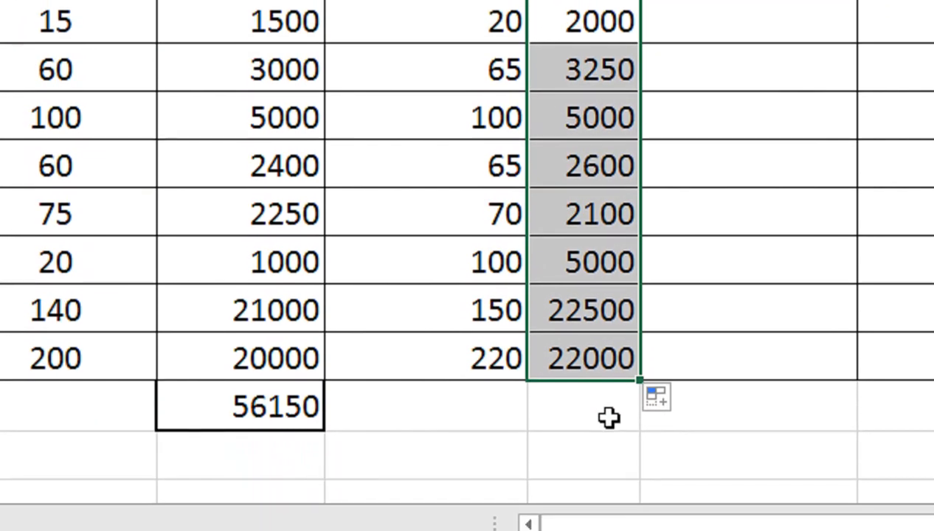
Total the Sales column in G12 with =SUM(G4:G11) and widen column G slightly.
{"action": "left_click", "coordinate": [591, 499]}
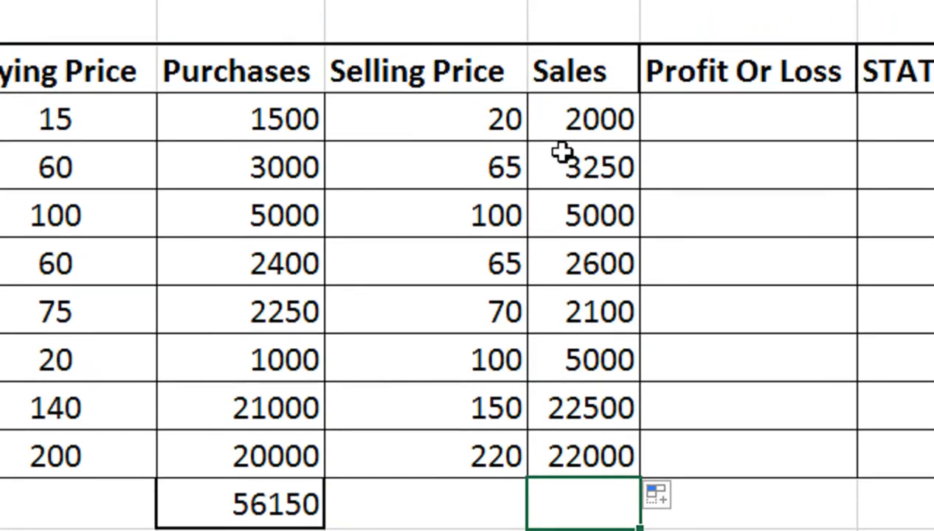
{"action": "key", "text": "alt+equal"}
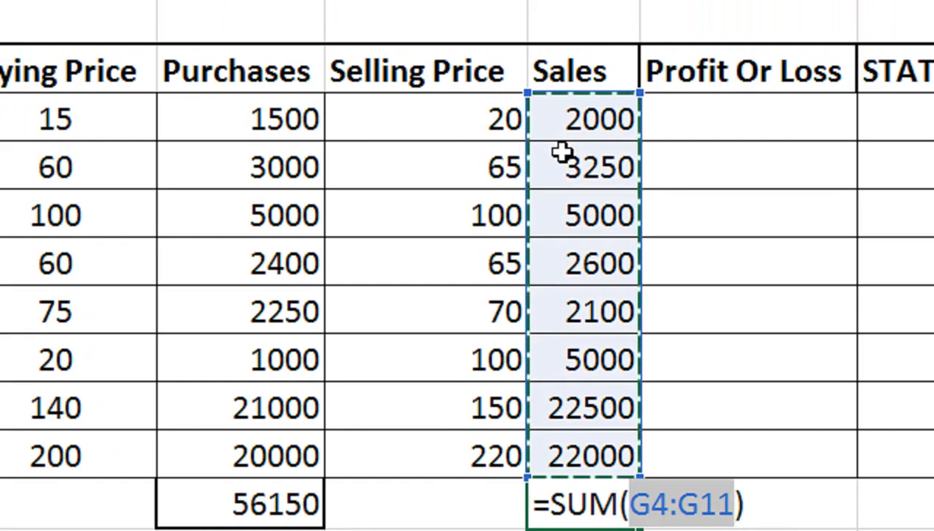
{"action": "key", "text": "Return"}
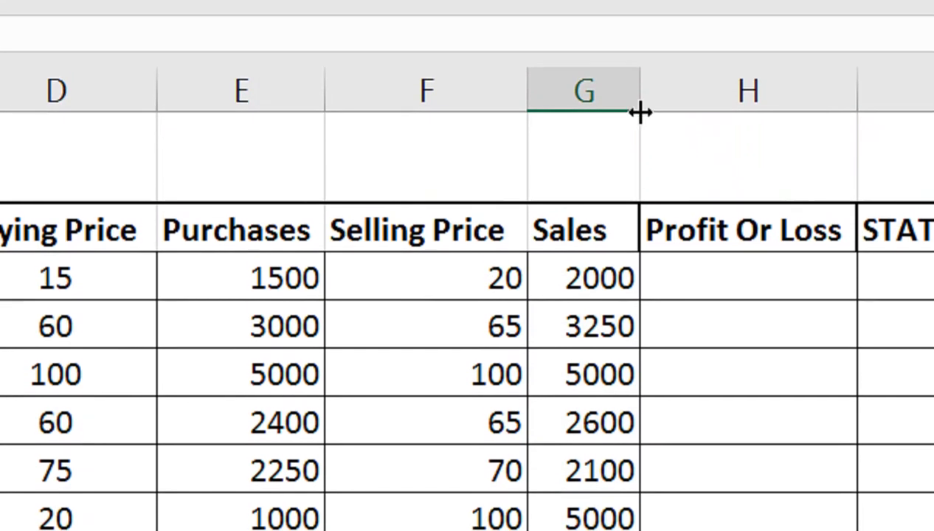
{"action": "left_click_drag", "start_coordinate": [644, 127], "coordinate": [659, 132]}
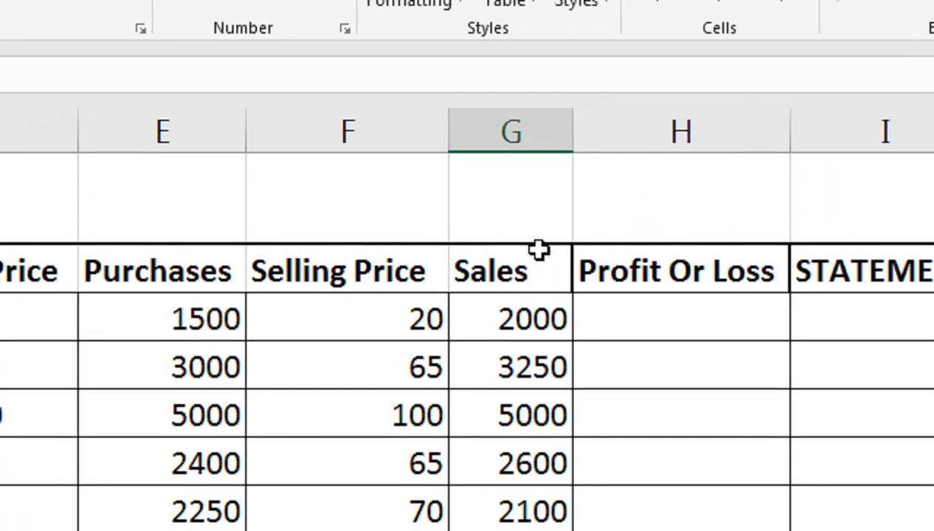
{"action": "mouse_move", "coordinate": [572, 137]}
{"action": "left_mouse_down"}
{"action": "mouse_move", "coordinate": [580, 131]}
{"action": "mouse_move", "coordinate": [573, 138]}
{"action": "left_mouse_up"}
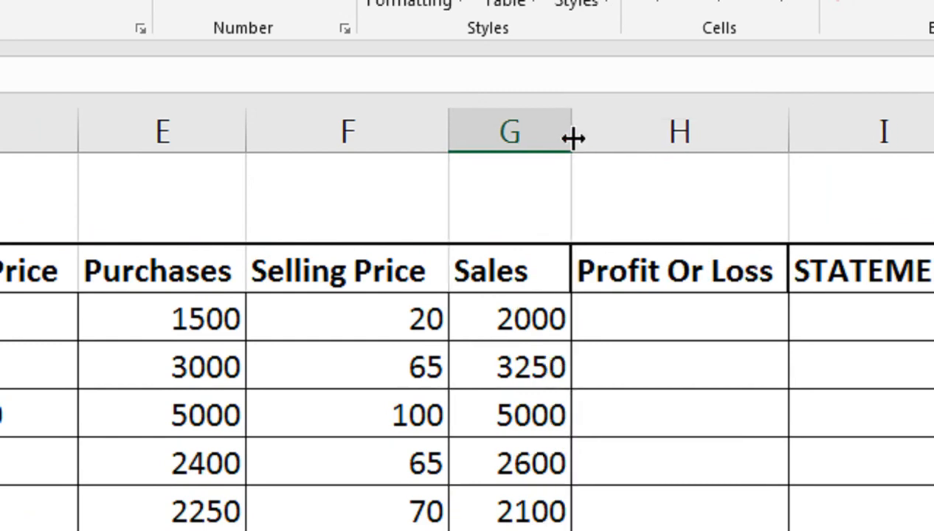
Calculate the Profit Or Loss for the first item in H4 with =G4-E4 and fill the formula through H11.
{"action": "left_click", "coordinate": [656, 318]}
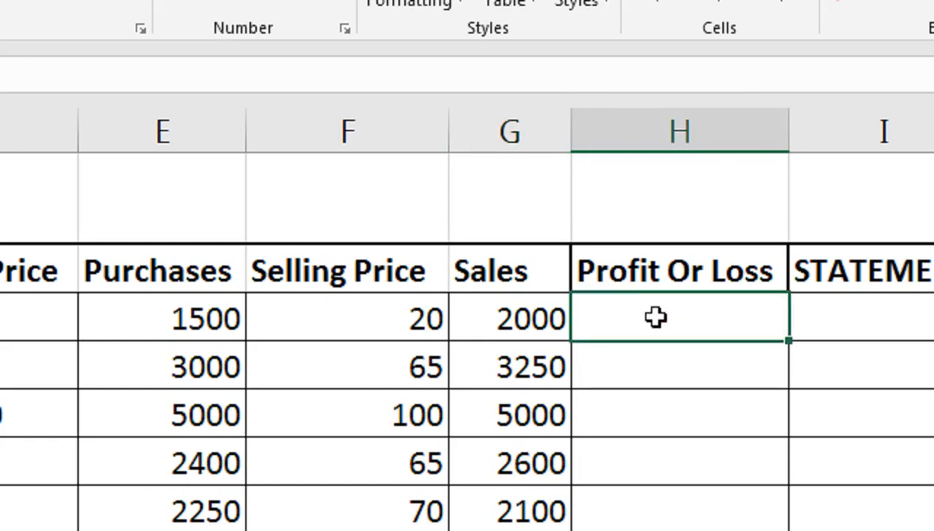
{"action": "type", "text": "="}
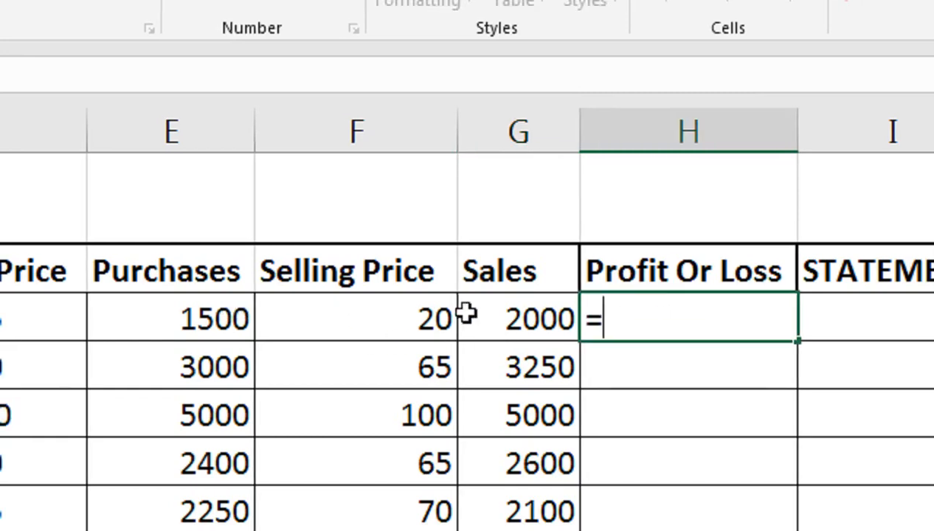
{"action": "left_click", "coordinate": [501, 315]}
{"action": "type", "text": "-"}
{"action": "left_click", "coordinate": [226, 331]}
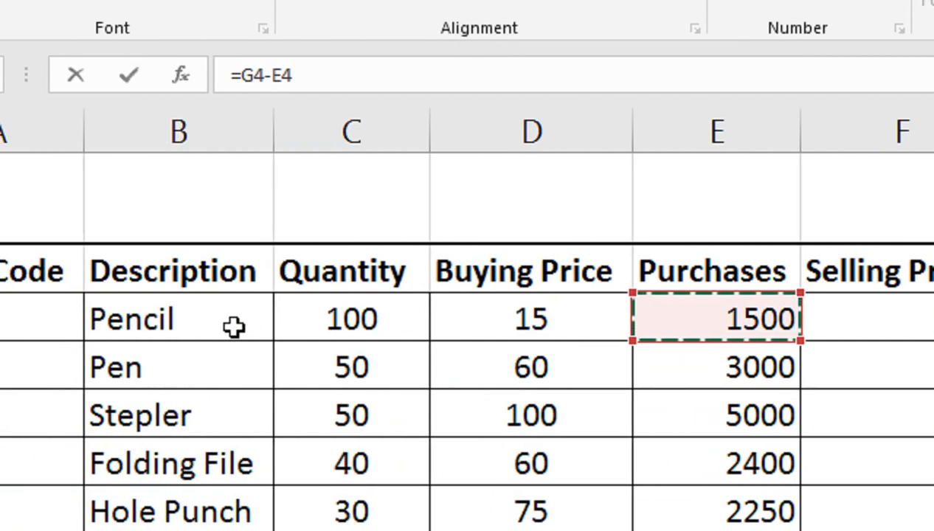
{"action": "key", "text": "Return"}
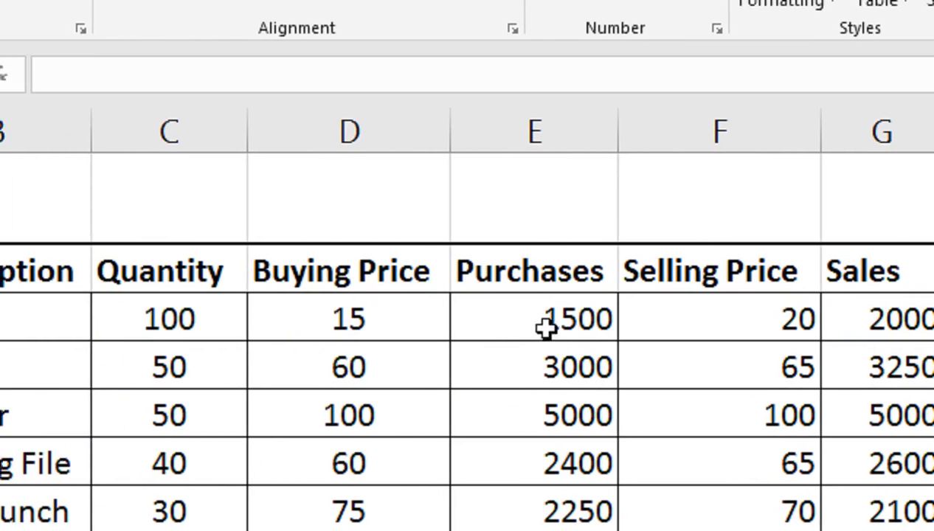
{"action": "left_click", "coordinate": [782, 316]}
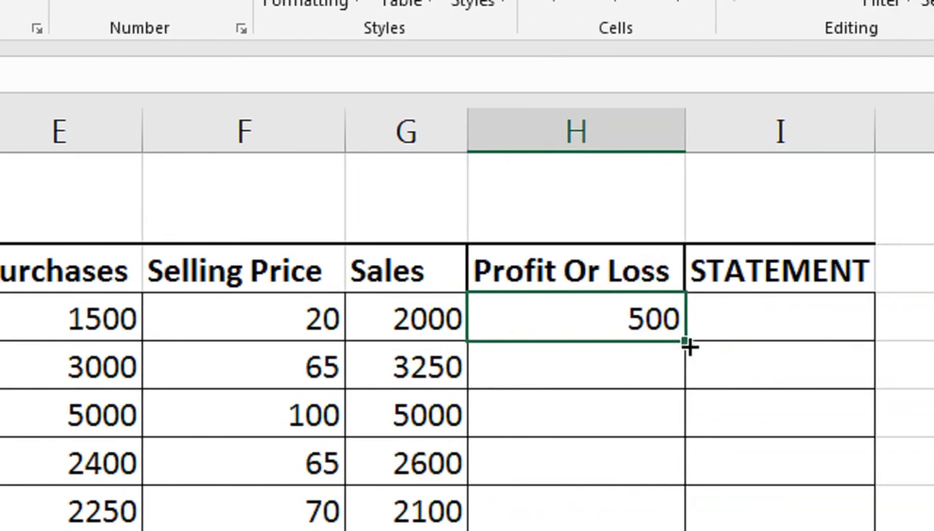
{"action": "left_click_drag", "start_coordinate": [683, 342], "coordinate": [651, 530]}
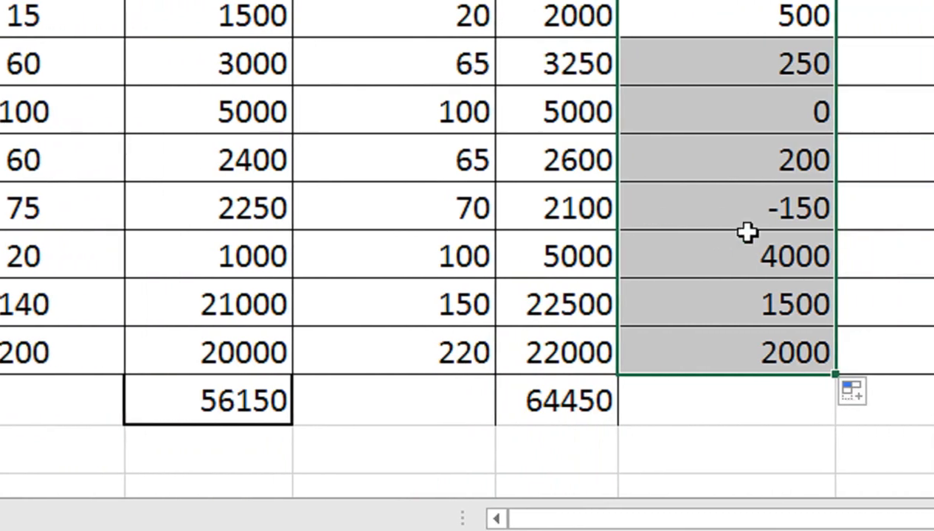
Put a thick outside border around the Sales total in G12.
{"action": "left_click", "coordinate": [683, 391]}
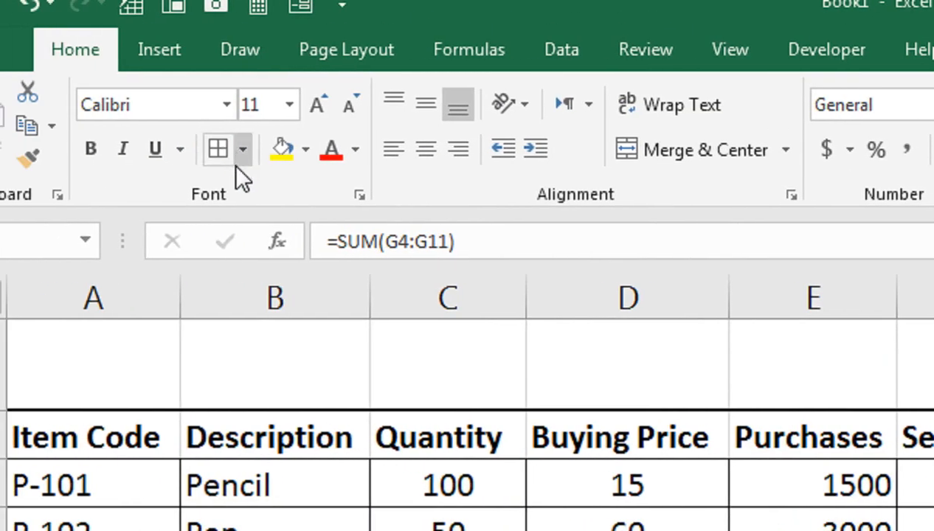
{"action": "left_click", "coordinate": [236, 164]}
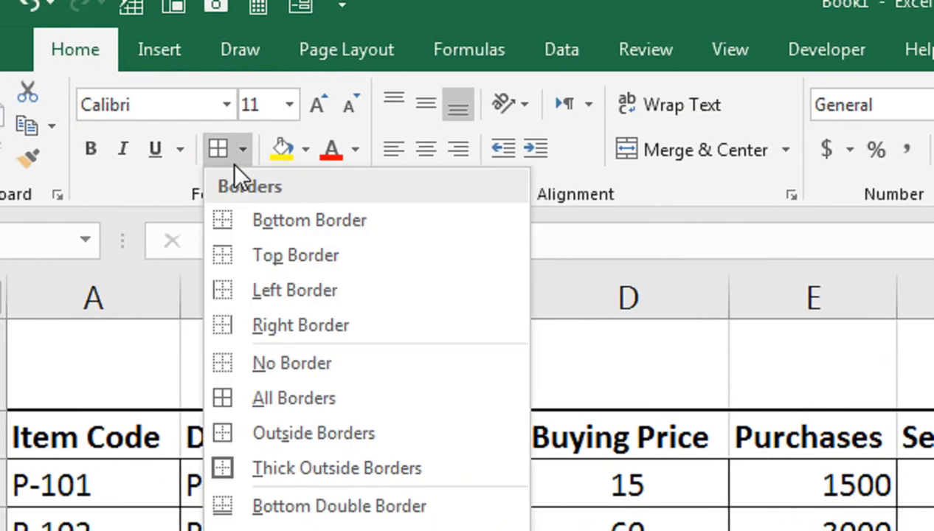
{"action": "left_click", "coordinate": [265, 470]}
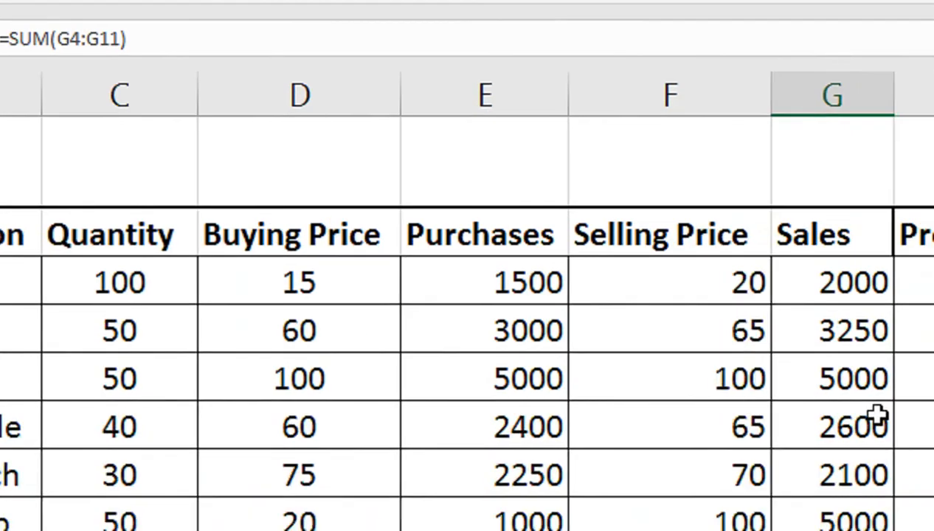
Start the STATEMENT formula for the first item in I4 with =IF(G4=E4,"NP/NL".
{"action": "left_click", "coordinate": [933, 414]}
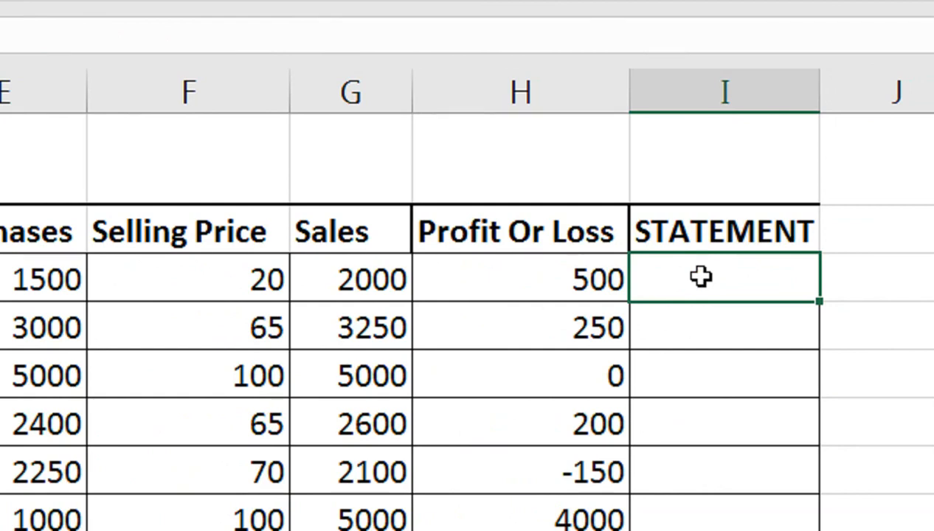
{"action": "type", "text": "=i"}
{"action": "key", "text": "Tab"}
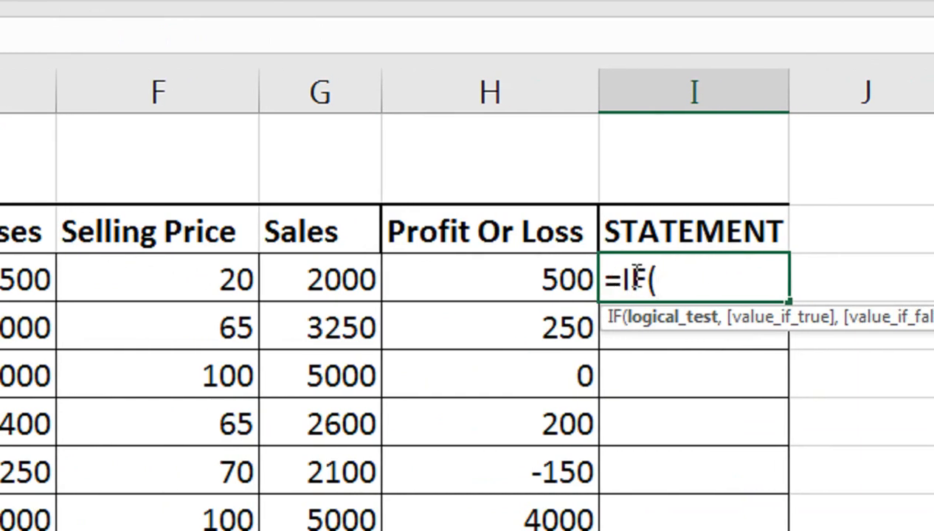
{"action": "left_click", "coordinate": [310, 287]}
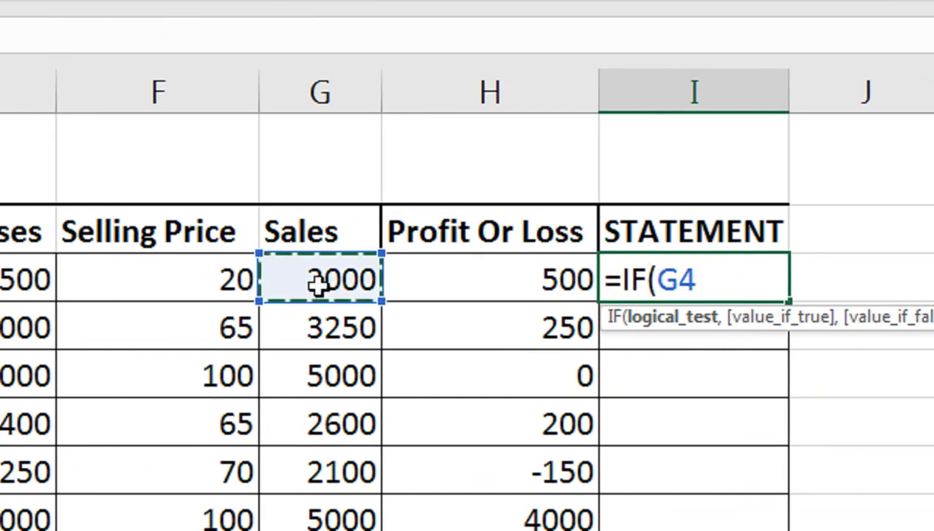
{"action": "type", "text": "="}
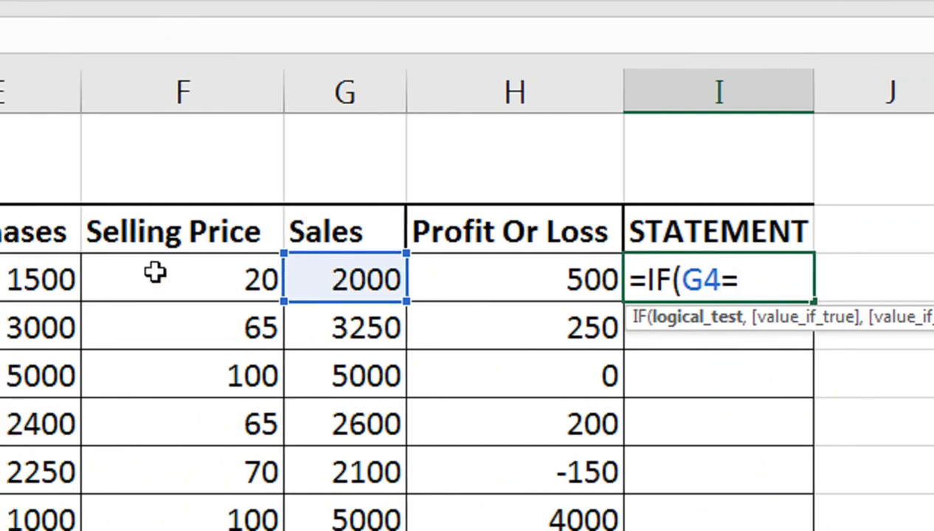
{"action": "left_click", "coordinate": [245, 275]}
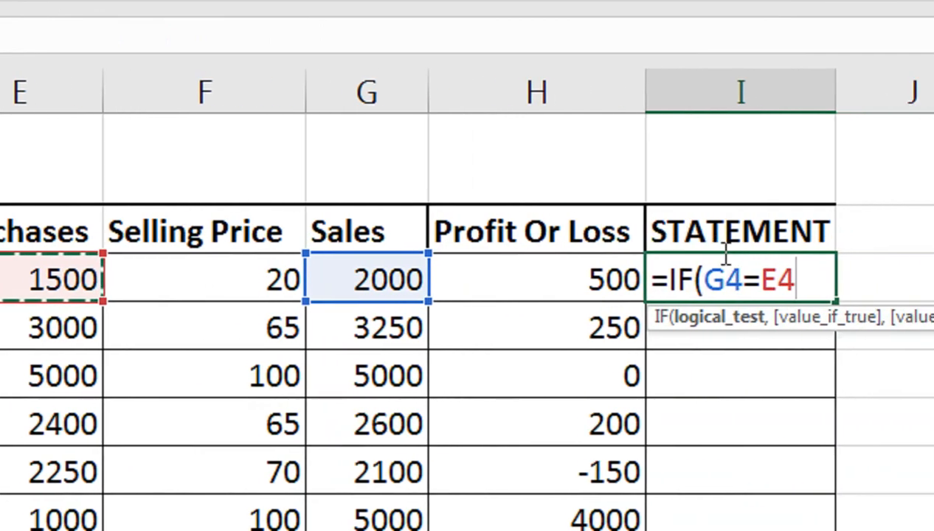
{"action": "type", "text": ",\"Np"}
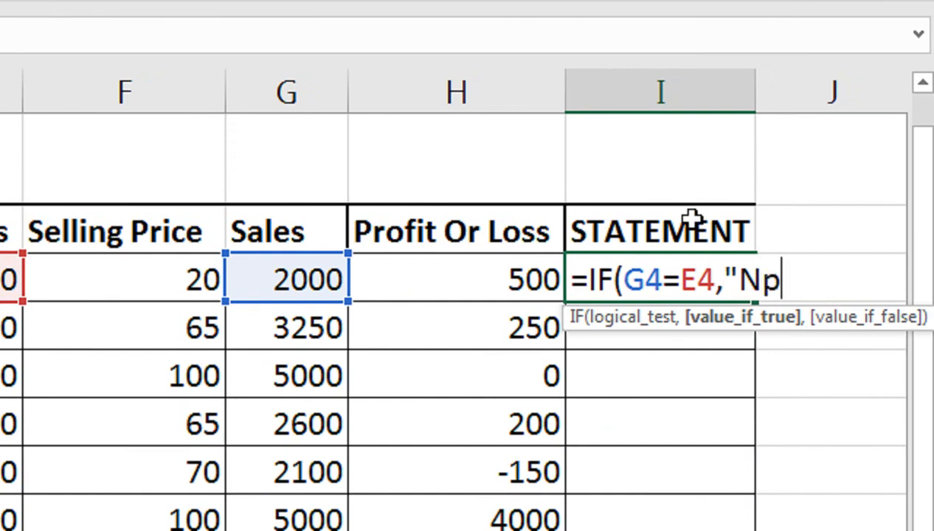
{"action": "key", "text": "BackSpace"}
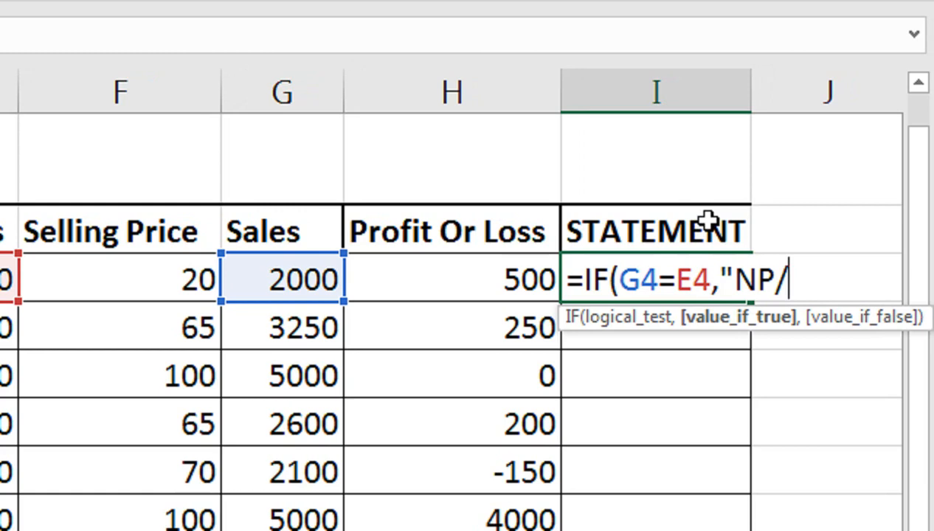
{"action": "type", "text": "n"}
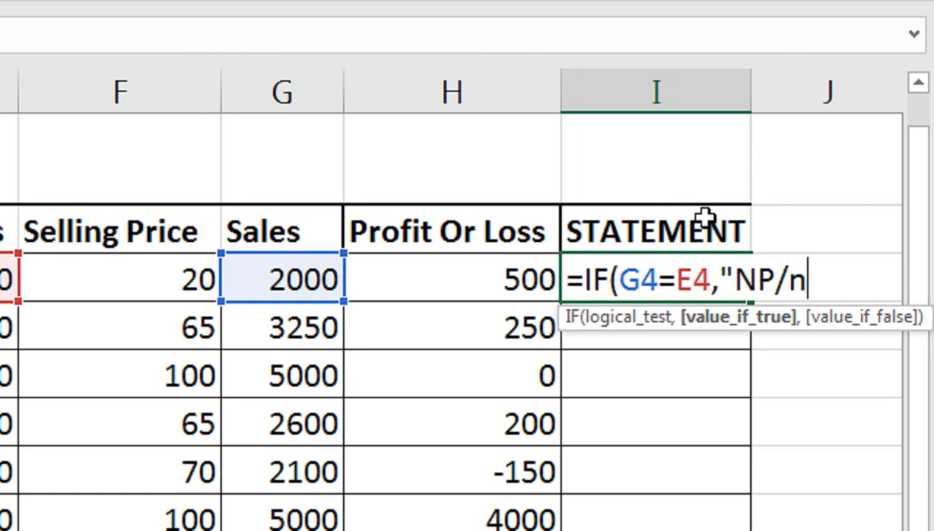
{"action": "type", "text": "NL"}
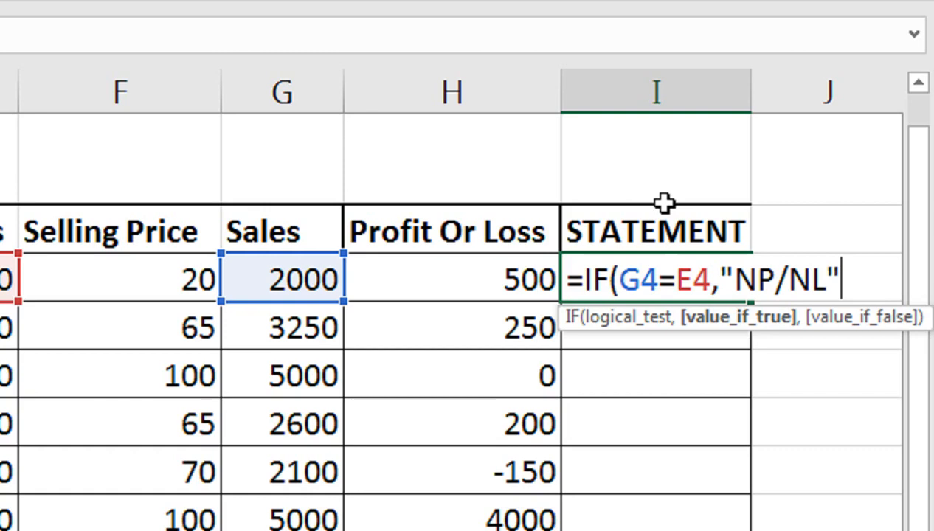
Nest a second IF in the I4 formula as the false value, testing E4<G4.
{"action": "type", "text": ",i"}
{"action": "key", "text": "Tab"}
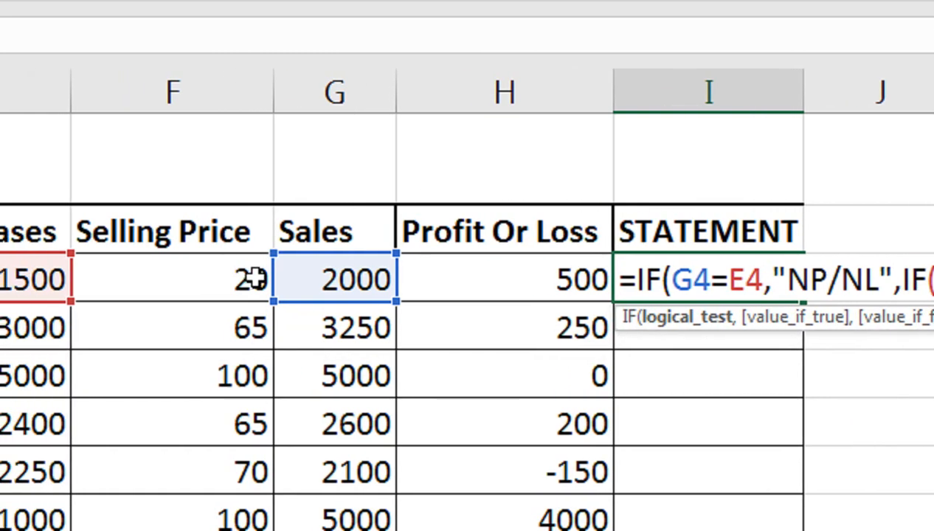
{"action": "left_click", "coordinate": [235, 283]}
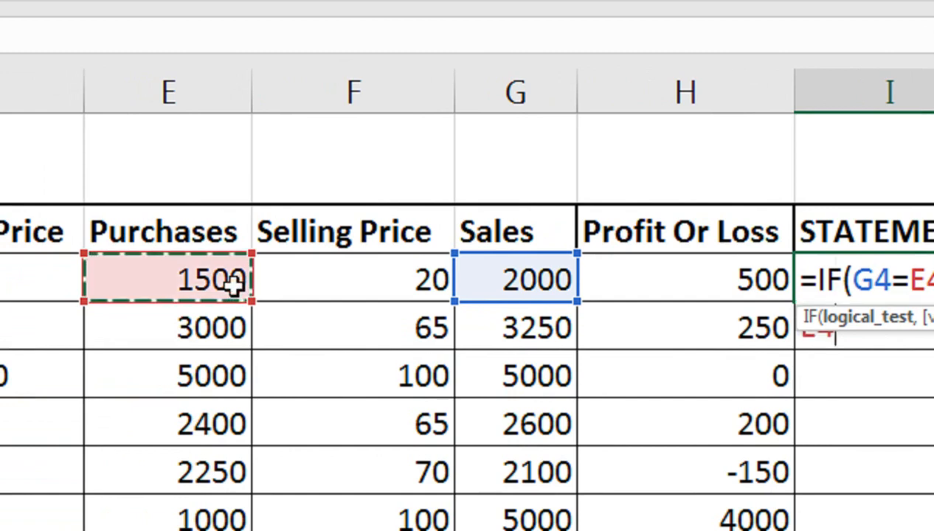
{"action": "type", "text": ",\"NP/NL\",IF(E4"}
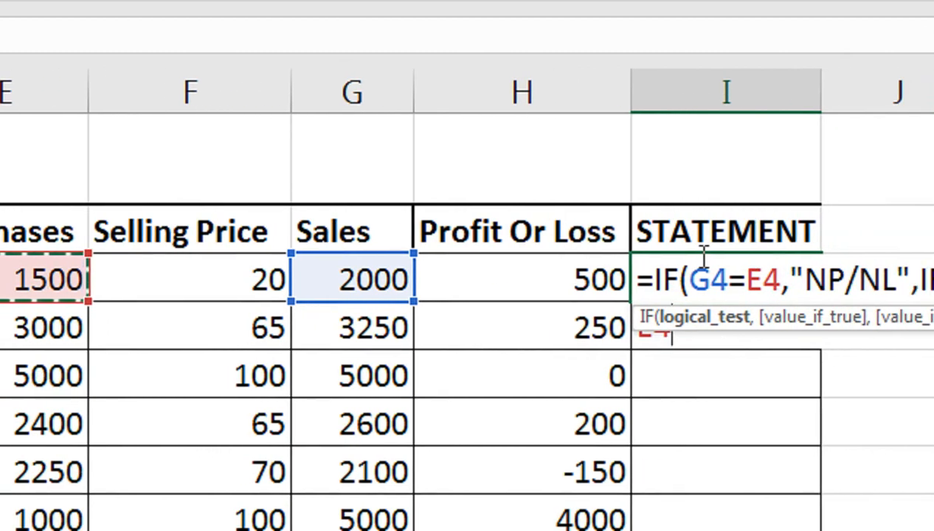
{"action": "type", "text": "<"}
{"action": "left_click", "coordinate": [371, 272]}
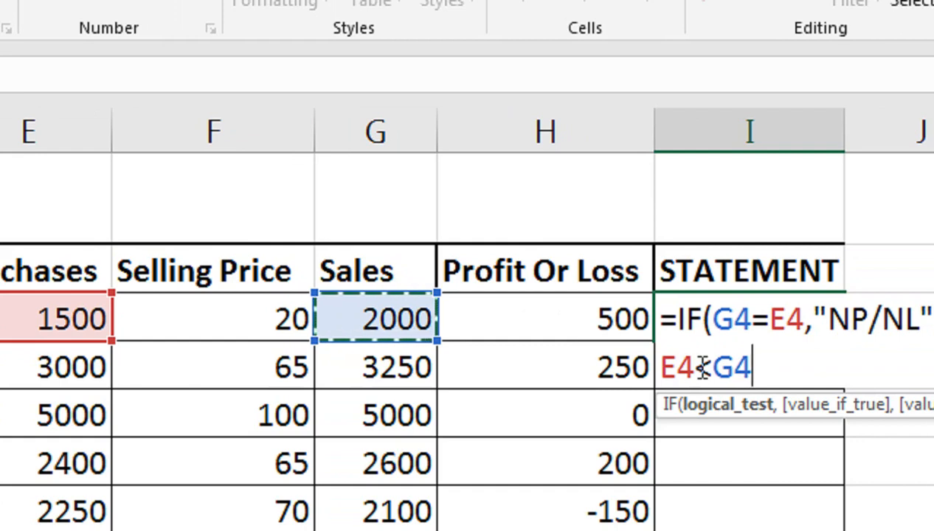
{"action": "type", "text": ","}
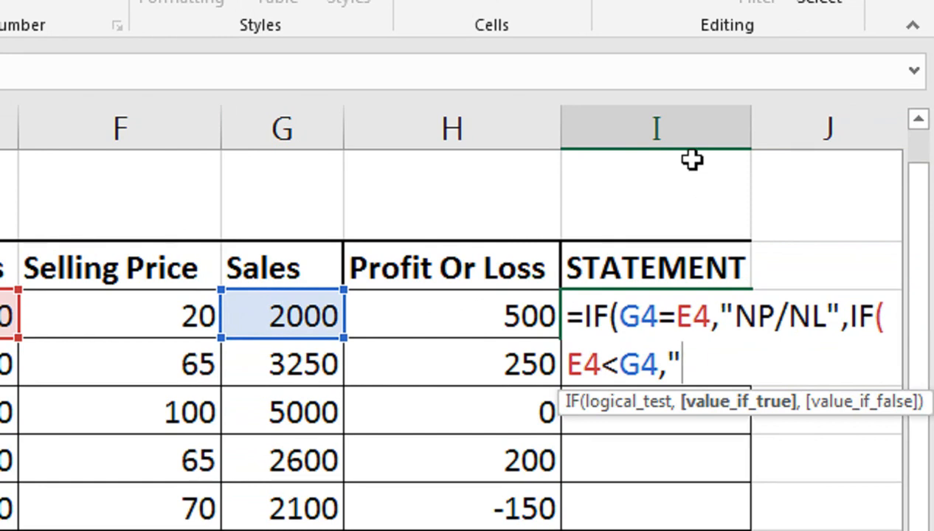
Complete the nested IF in I4 with "PROFIT" if true and "LOSS" if false, and enter the formula.
{"action": "type", "text": "rofit"}
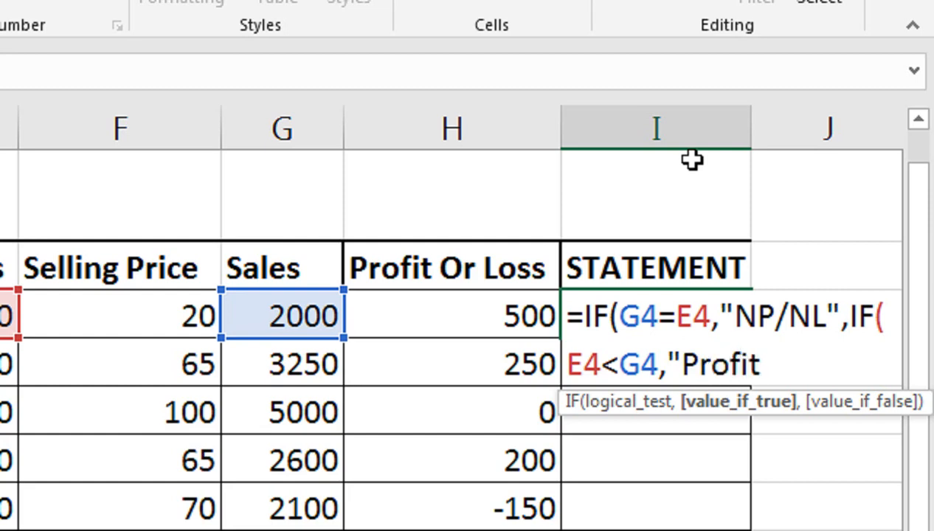
{"action": "key", "text": "BackSpace"}
{"action": "key", "text": "BackSpace"}
{"action": "key", "text": "BackSpace"}
{"action": "key", "text": "BackSpace"}
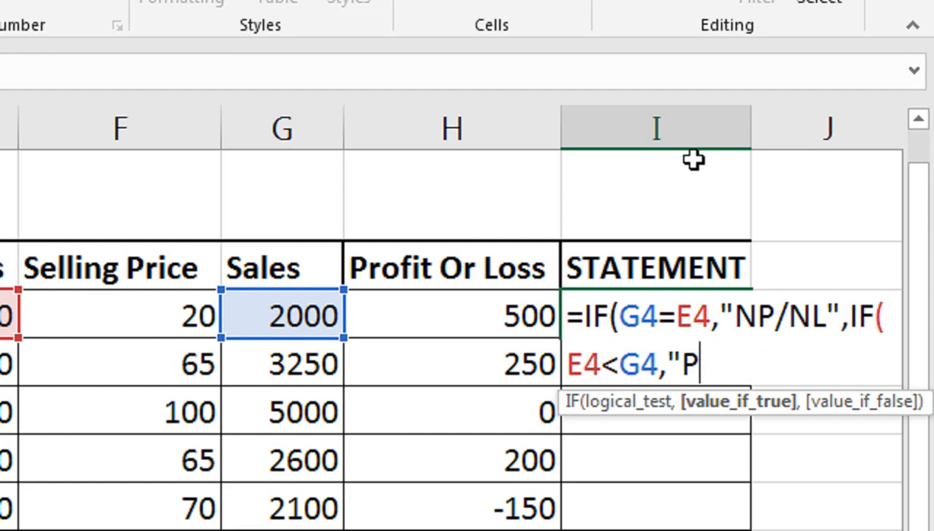
{"action": "type", "text": "ROFIT\""}
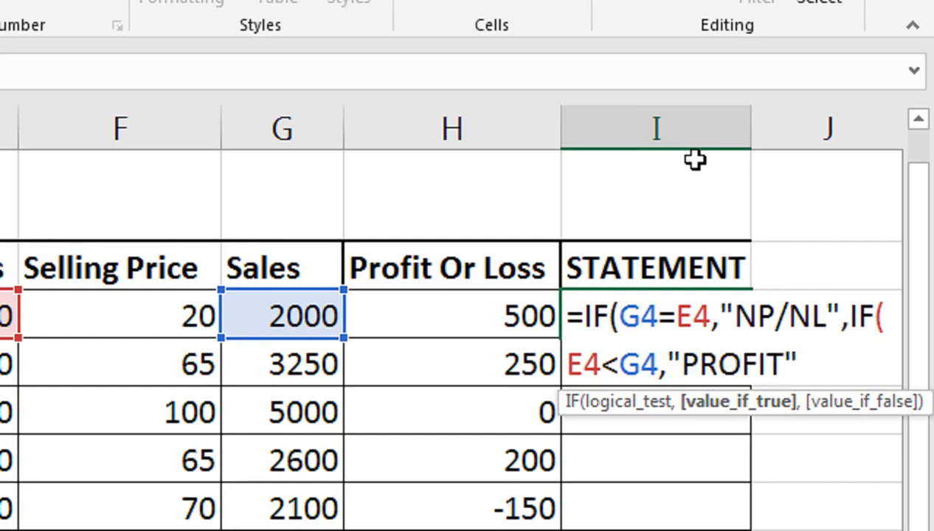
{"action": "type", "text": ","}
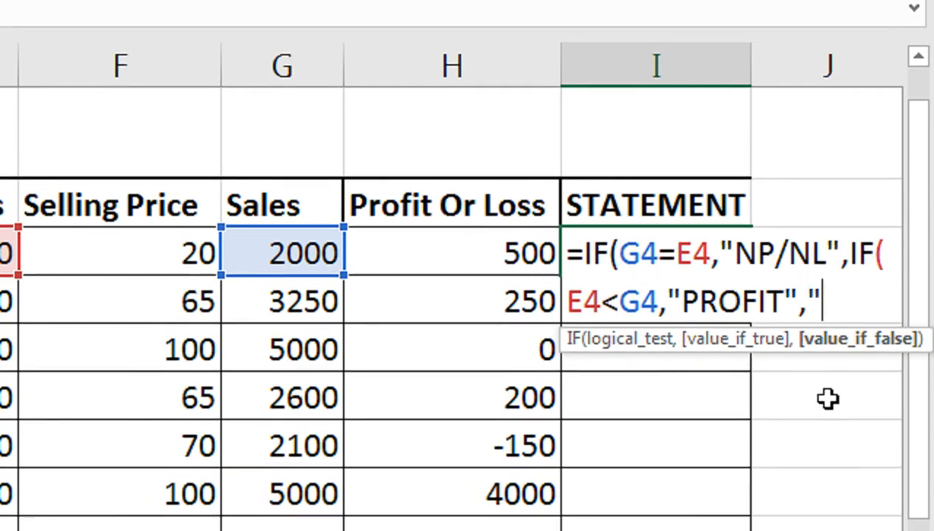
{"action": "type", "text": "OSS"}
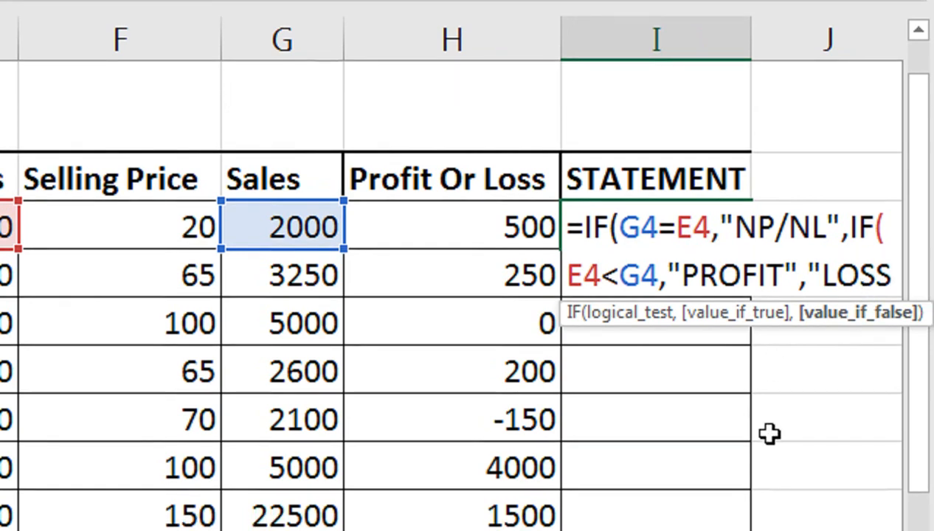
{"action": "type", "text": "\""}
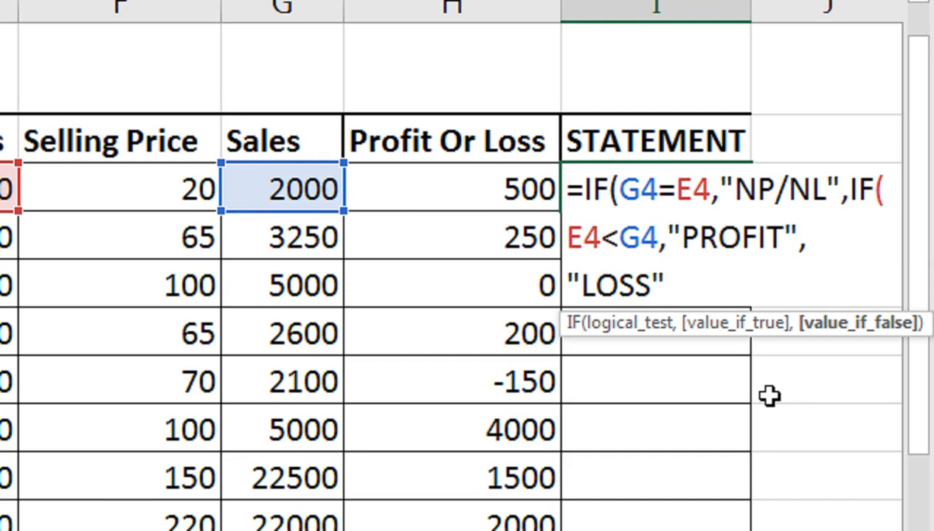
{"action": "type", "text": ")"}
{"action": "key", "text": "Return"}
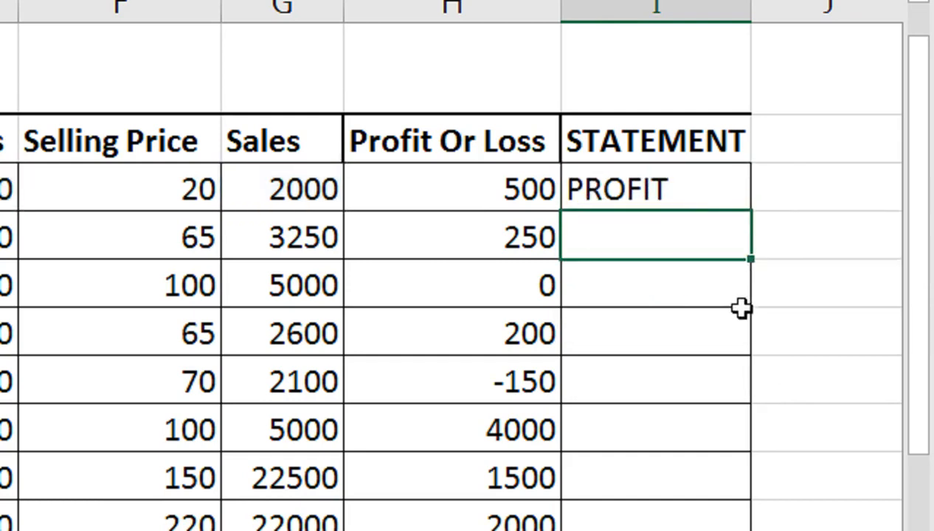
Fill the STATEMENT formula from I4 through I11 and autofit the width of column I.
{"action": "left_click", "coordinate": [698, 191]}
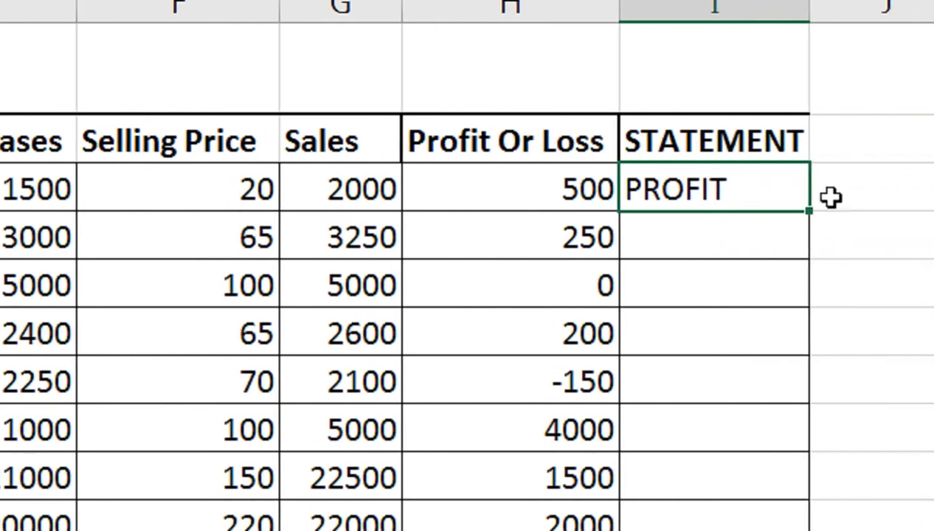
{"action": "left_click_drag", "start_coordinate": [757, 212], "coordinate": [734, 403]}
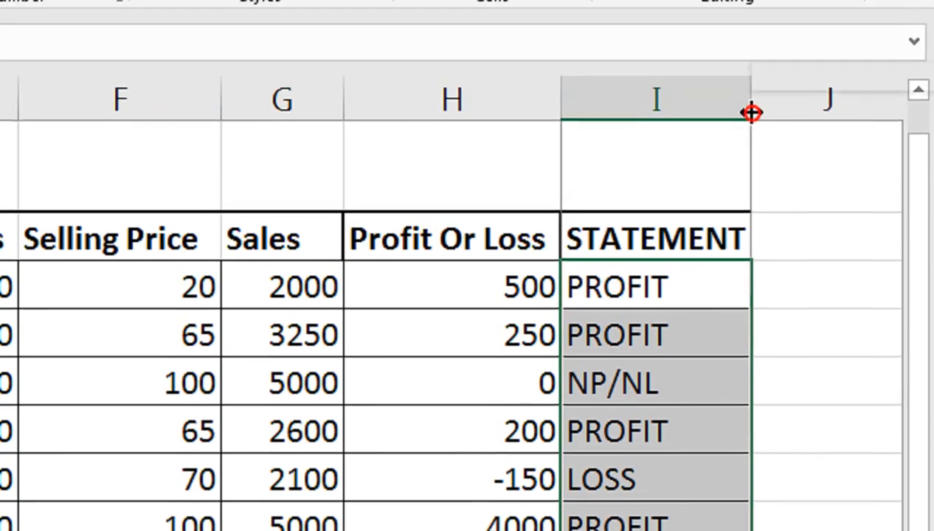
{"action": "double_click", "coordinate": [751, 133]}
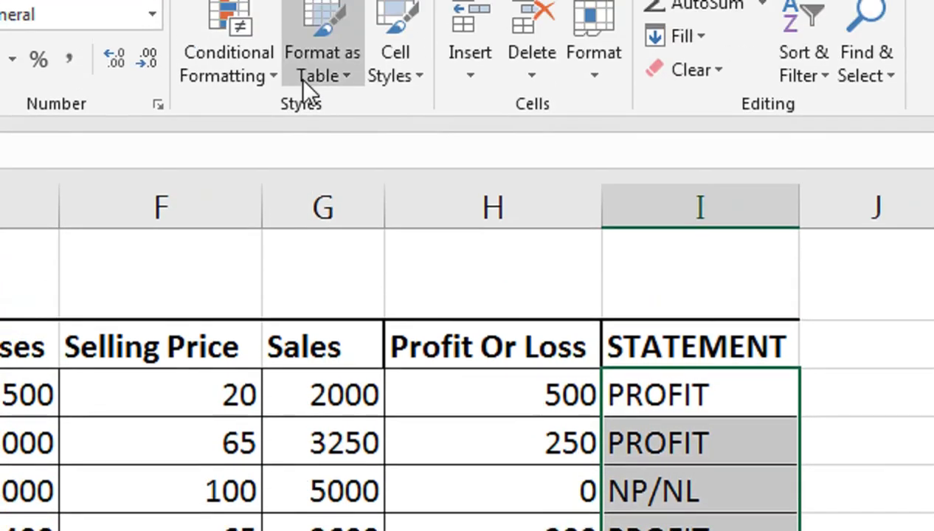
Set up a Less Than highlight rule on the STATEMENT results in I4:I11 with LOSS as the comparison value.
{"action": "left_click", "coordinate": [279, 134]}
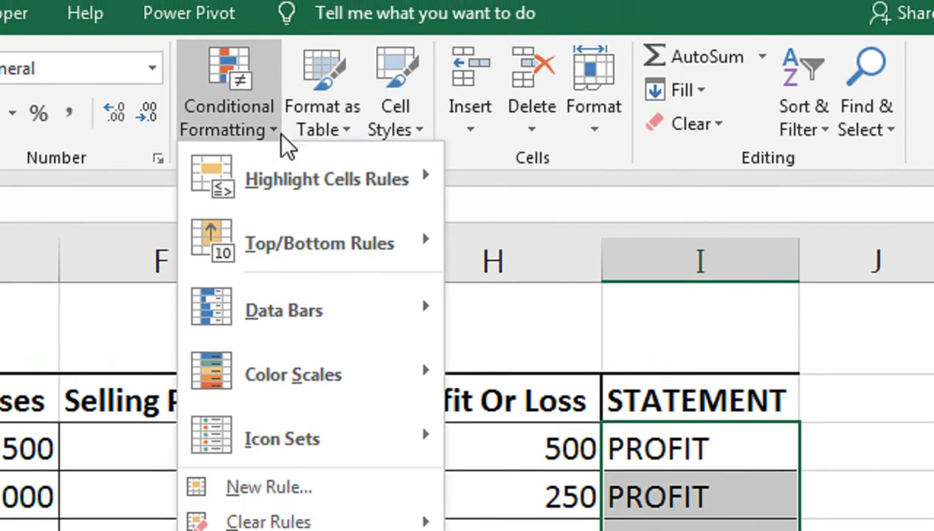
{"action": "mouse_move", "coordinate": [295, 189]}
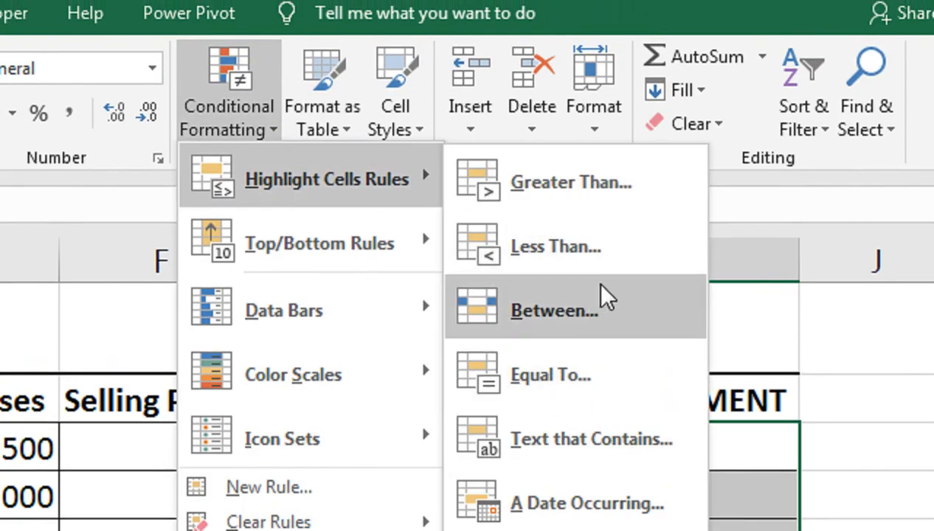
{"action": "left_click", "coordinate": [555, 247]}
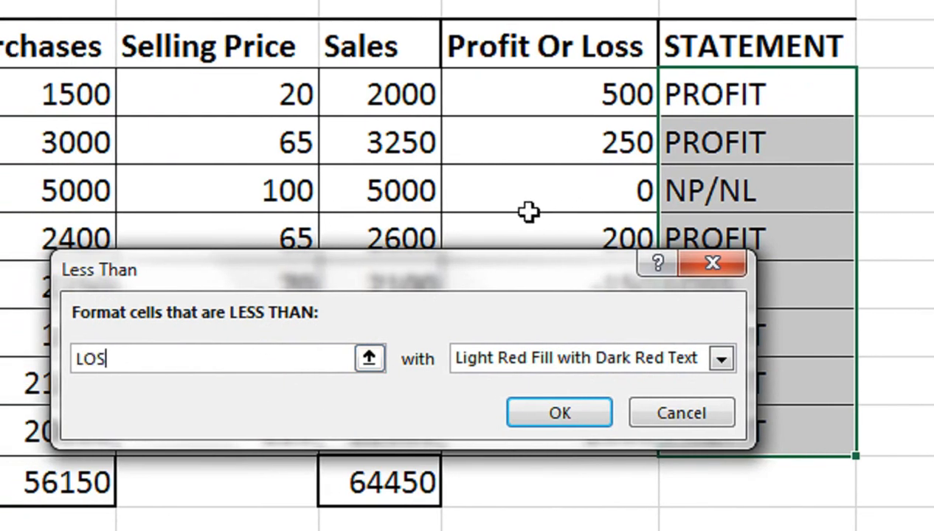
{"action": "left_click_drag", "start_coordinate": [568, 281], "coordinate": [361, 232]}
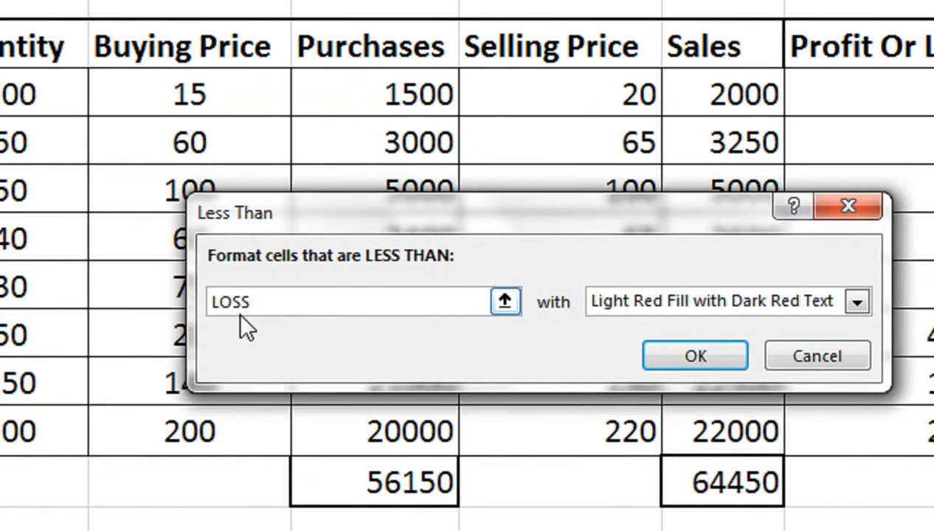
Choose a custom format for the LOSS rule and set its background fill to dark red.
{"action": "left_click", "coordinate": [594, 303]}
{"action": "left_click", "coordinate": [610, 344]}
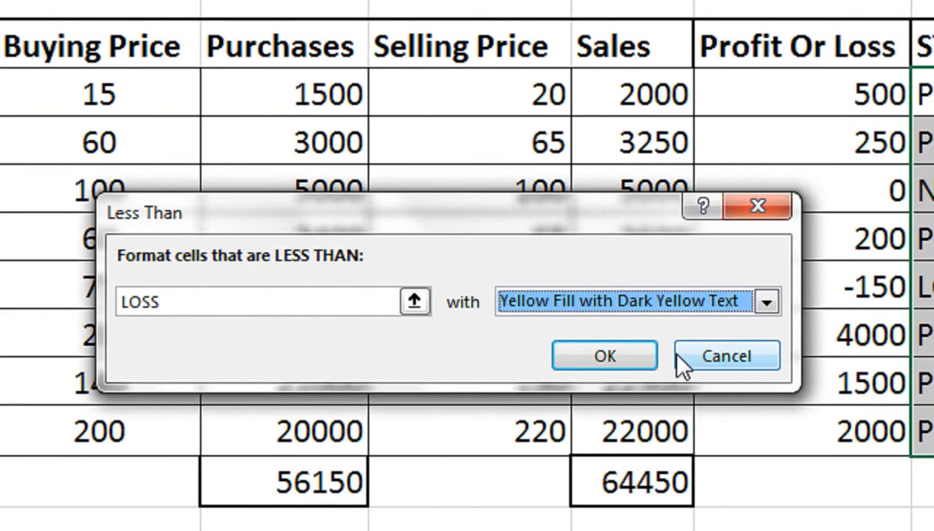
{"action": "left_click", "coordinate": [653, 309]}
{"action": "left_click", "coordinate": [550, 505]}
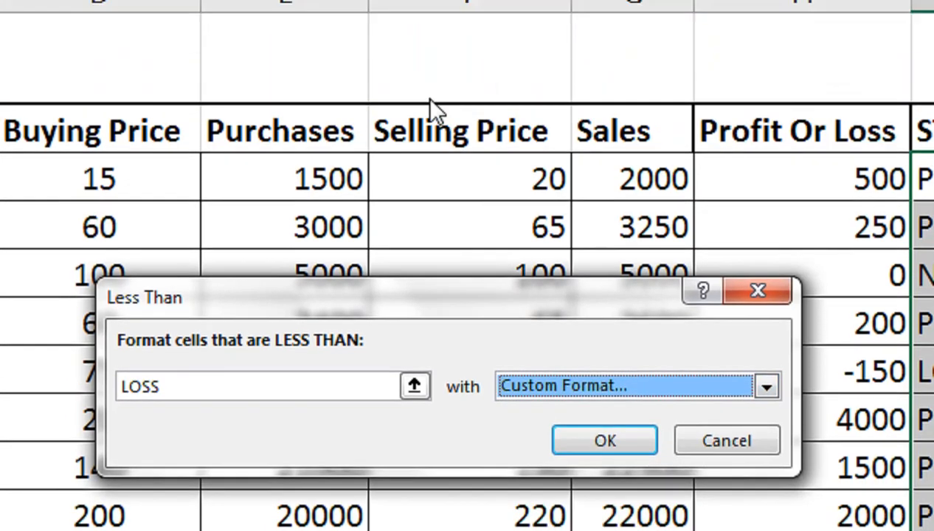
{"action": "left_click", "coordinate": [557, 129]}
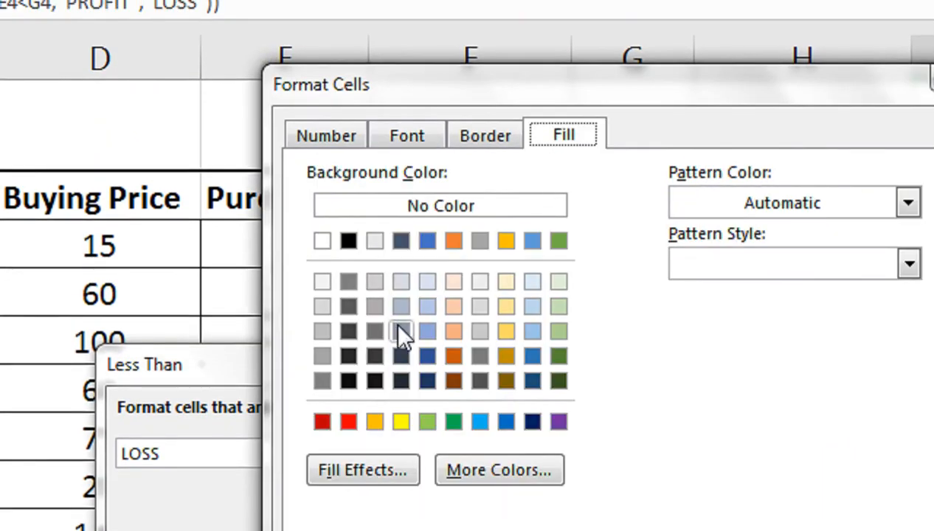
{"action": "left_click", "coordinate": [322, 413]}
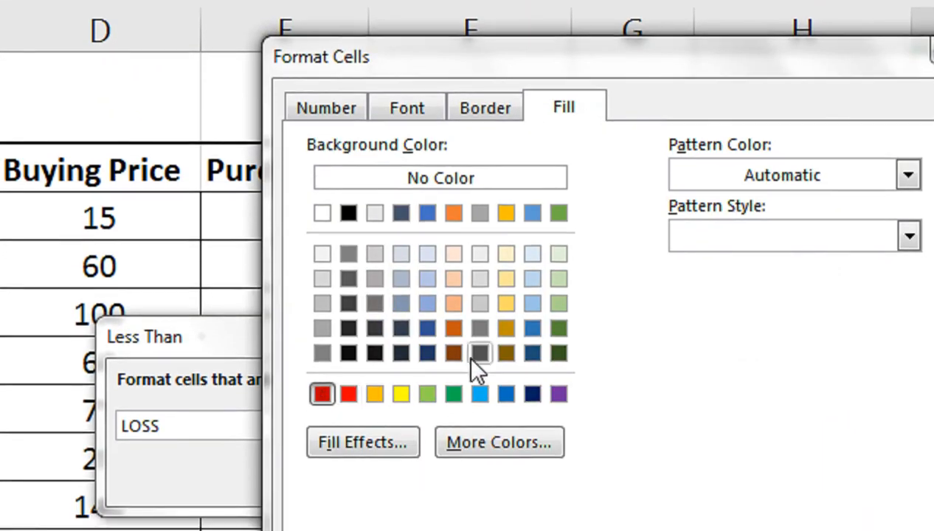
Set the font of the LOSS rule's custom format to bold and white.
{"action": "left_click", "coordinate": [413, 109]}
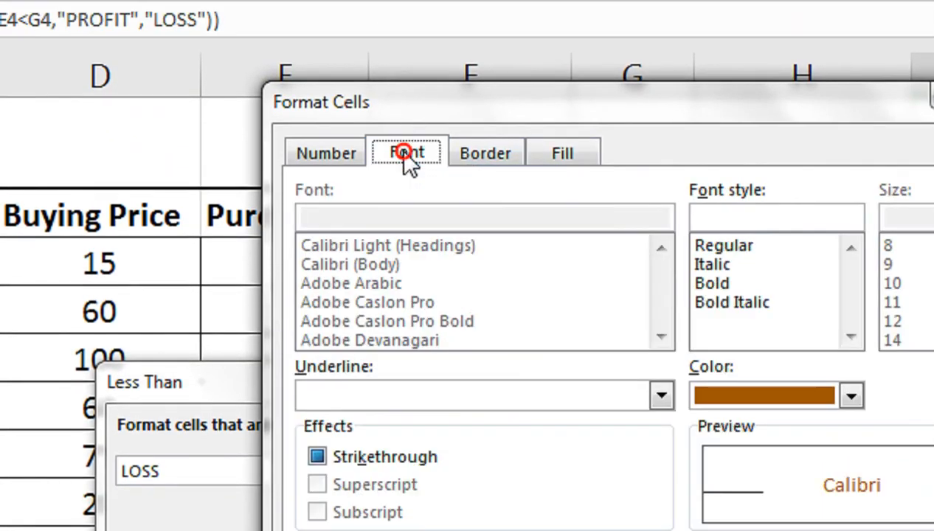
{"action": "left_click", "coordinate": [726, 238]}
{"action": "left_click", "coordinate": [719, 397]}
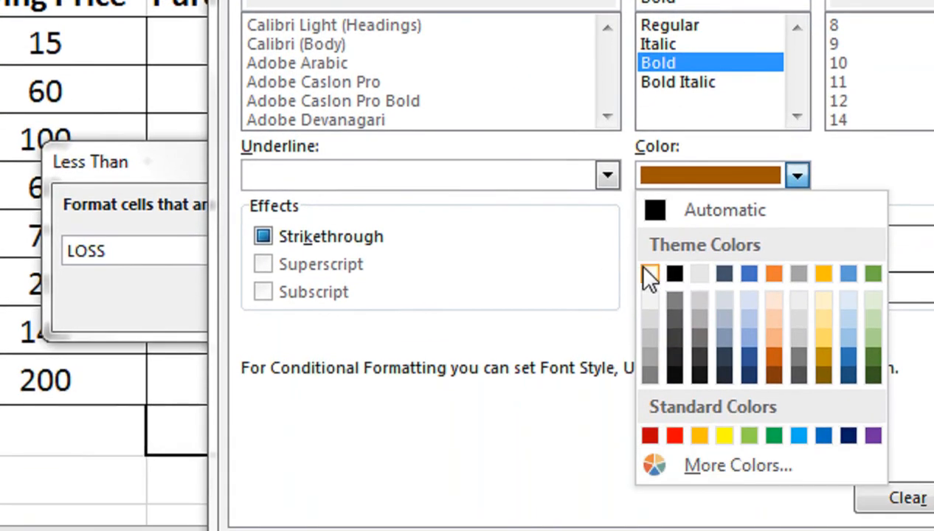
{"action": "left_click", "coordinate": [656, 331]}
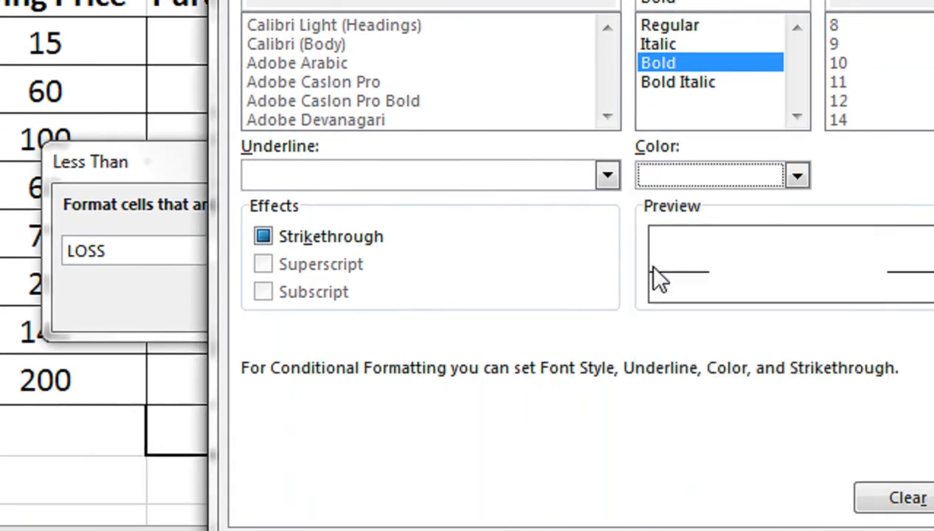
Apply the LOSS rule with its custom format to the STATEMENT results and inspect the formula in the Hole Punch row's STATEMENT cell.
{"action": "left_click", "coordinate": [705, 492]}
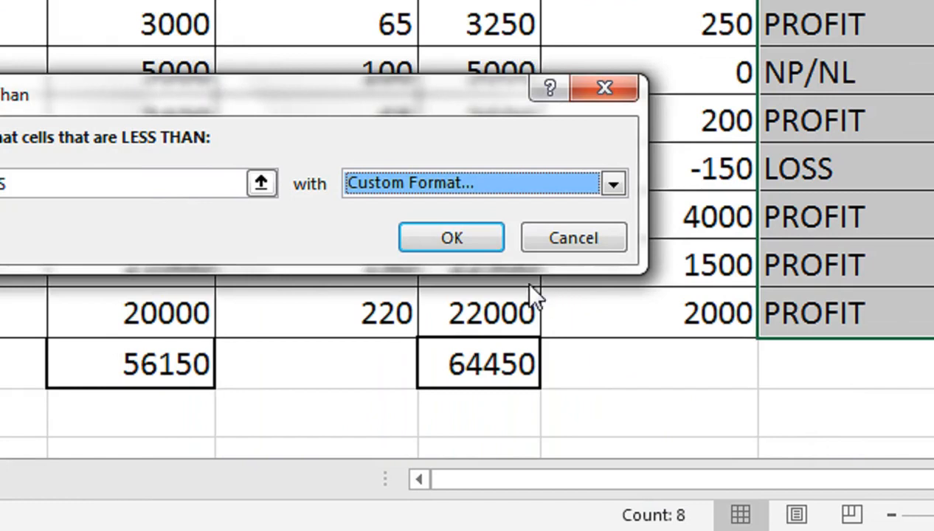
{"action": "left_click", "coordinate": [461, 236]}
{"action": "left_click_drag", "start_coordinate": [699, 124], "coordinate": [691, 299]}
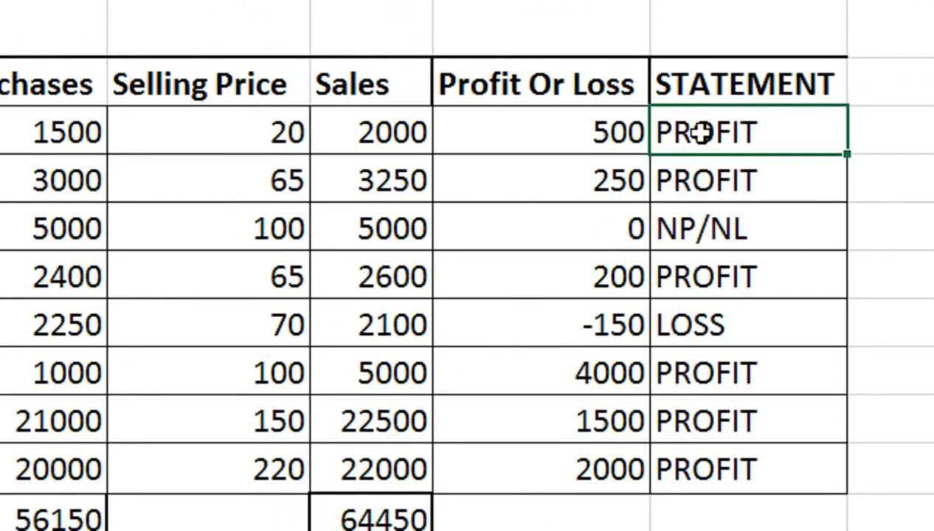
{"action": "left_click", "coordinate": [698, 316]}
{"action": "double_click", "coordinate": [705, 316]}
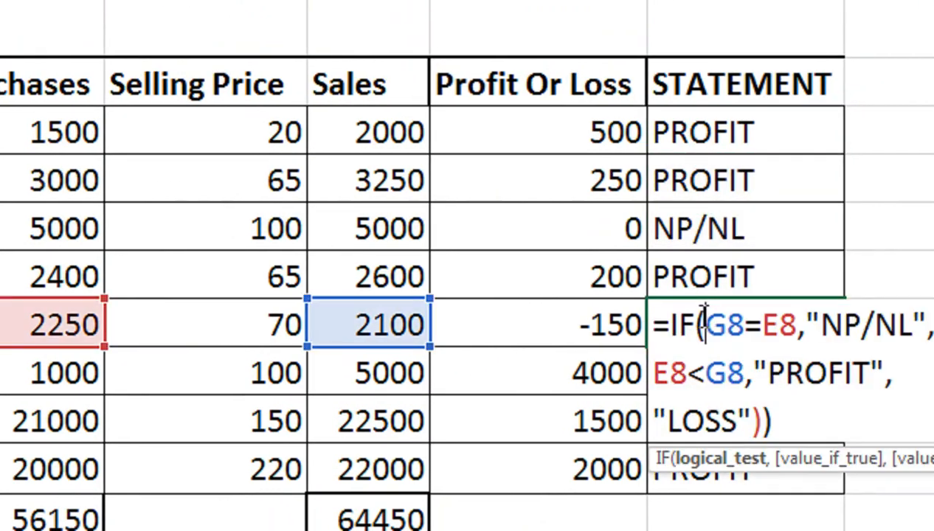
{"action": "key", "text": "Return"}
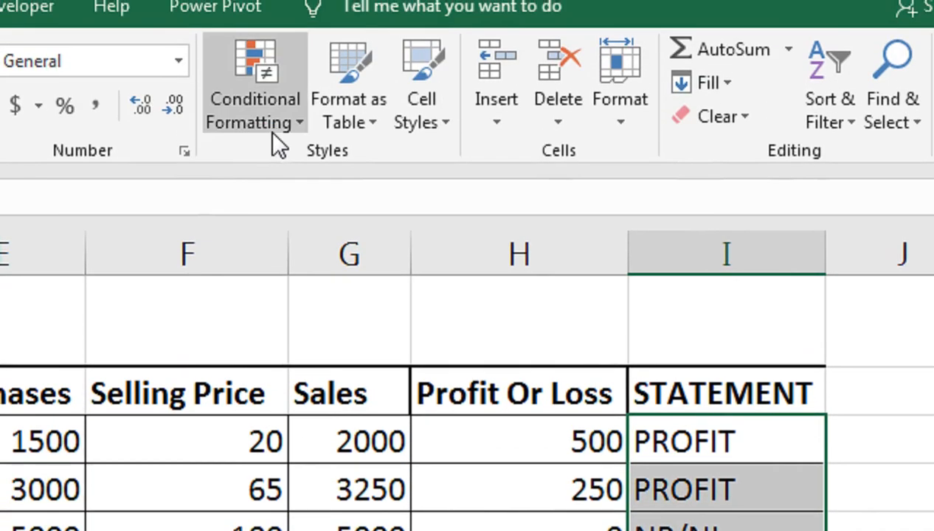
Edit the existing conditional formatting rule for I4:I11 so it matches cell values equal to "LOSS", and apply it.
{"action": "left_click", "coordinate": [269, 122]}
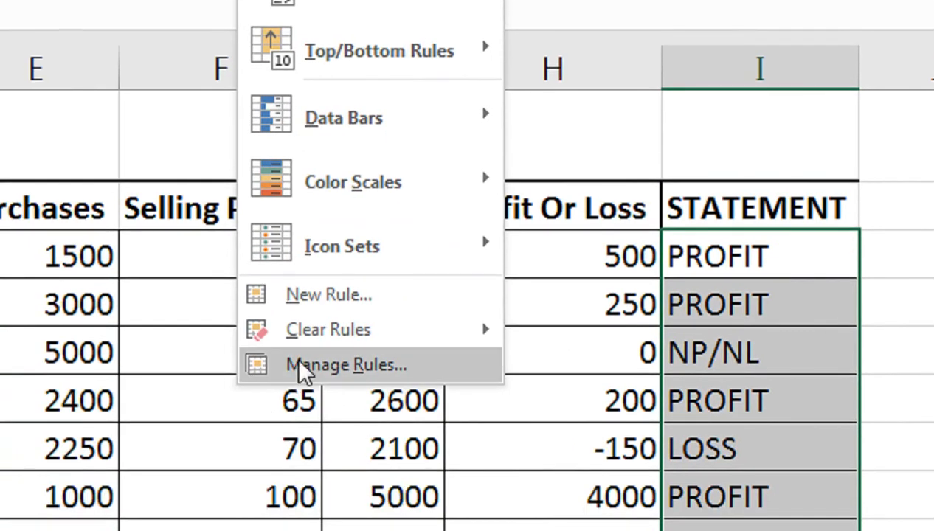
{"action": "left_click", "coordinate": [301, 365]}
{"action": "left_click", "coordinate": [136, 414]}
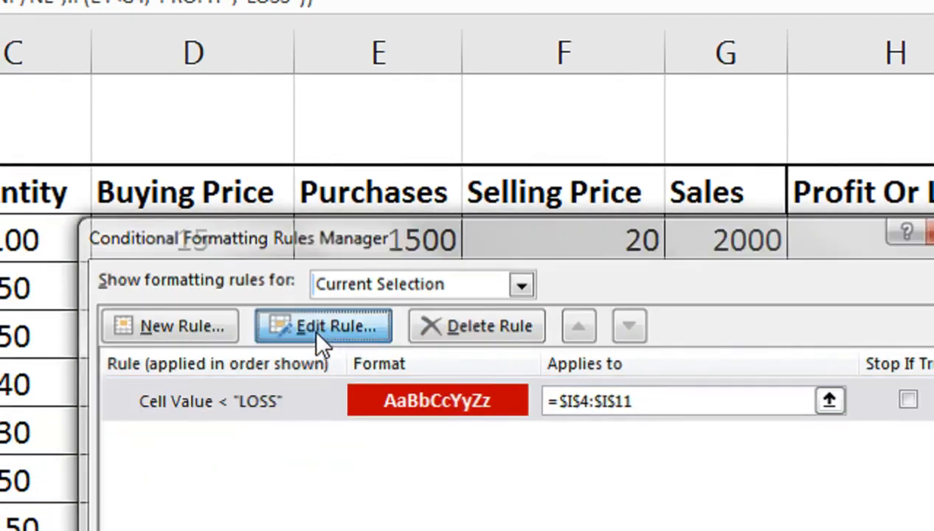
{"action": "left_click", "coordinate": [195, 347]}
{"action": "left_click", "coordinate": [322, 443]}
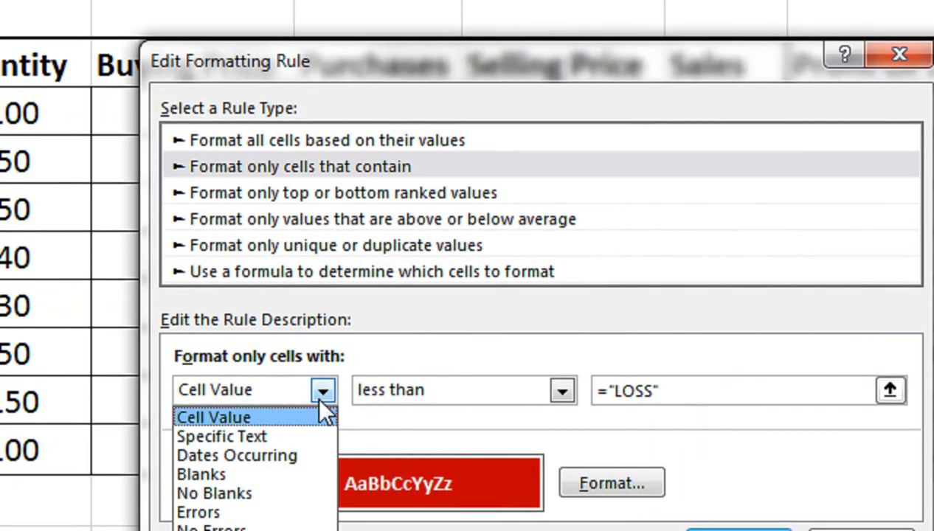
{"action": "left_click", "coordinate": [322, 443]}
{"action": "left_click", "coordinate": [562, 384]}
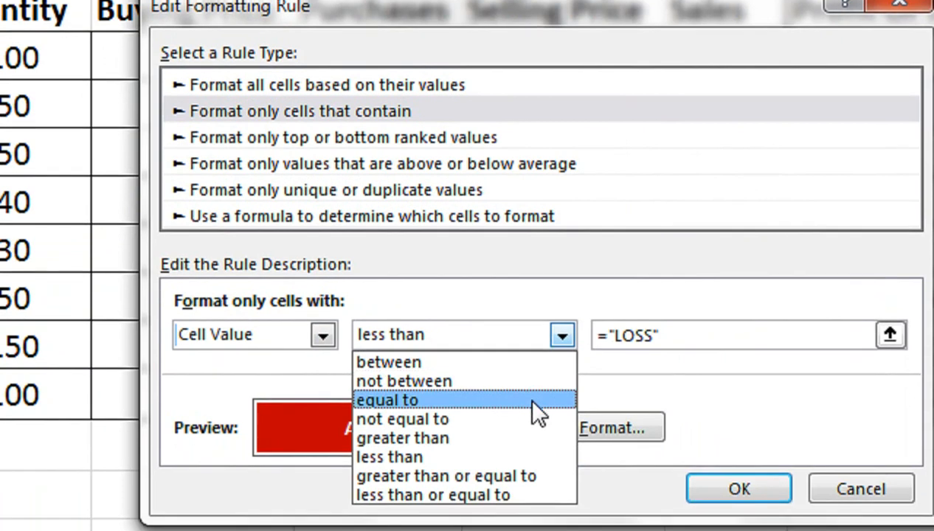
{"action": "left_click", "coordinate": [532, 443]}
{"action": "left_click", "coordinate": [740, 457]}
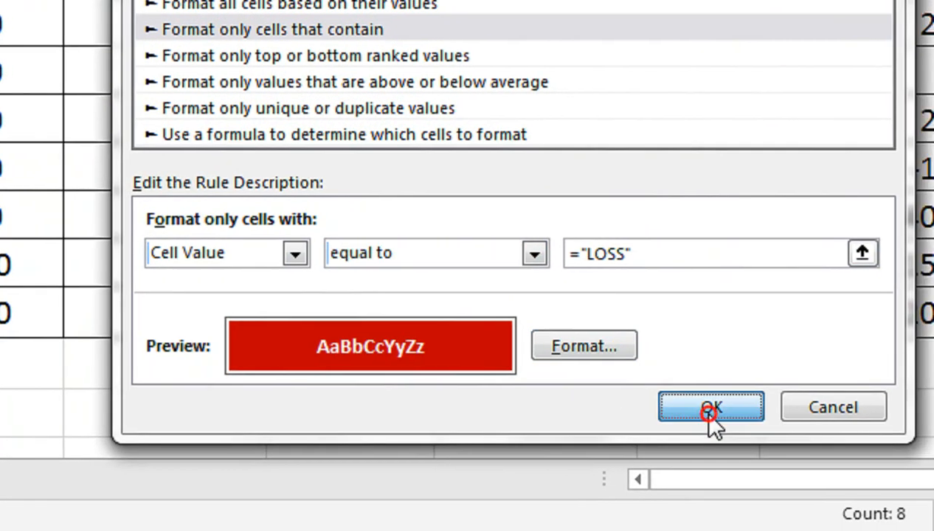
{"action": "left_click", "coordinate": [787, 360]}
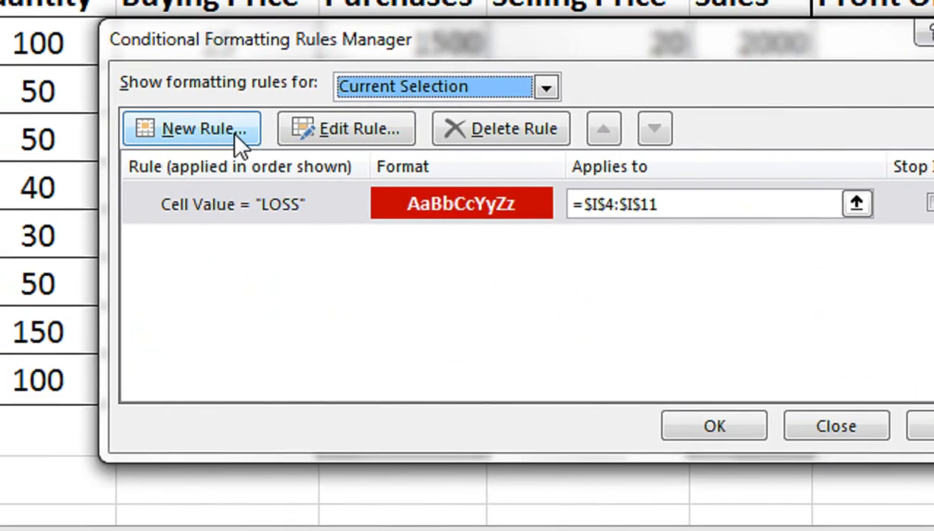
Create a new rule that formats only cells that contain a cell value equal to "NP/NL".
{"action": "left_click", "coordinate": [4, 64]}
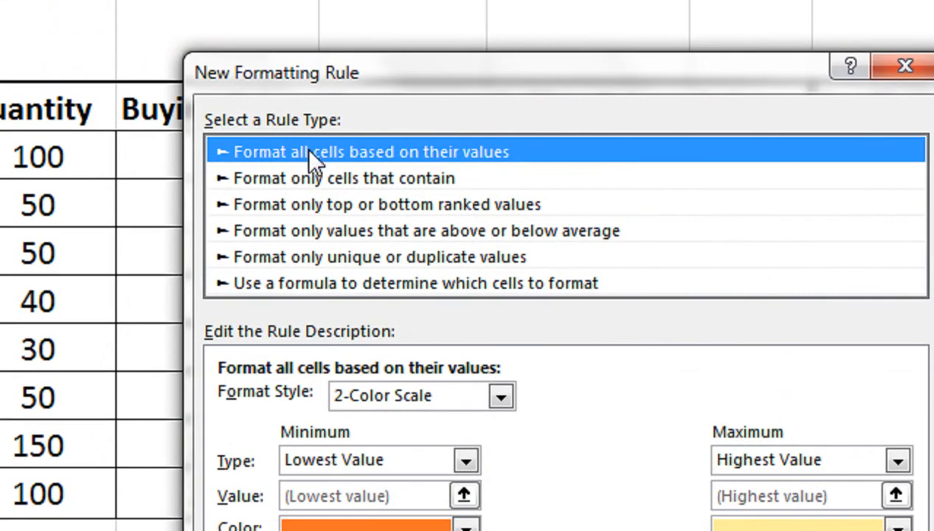
{"action": "left_click", "coordinate": [306, 179]}
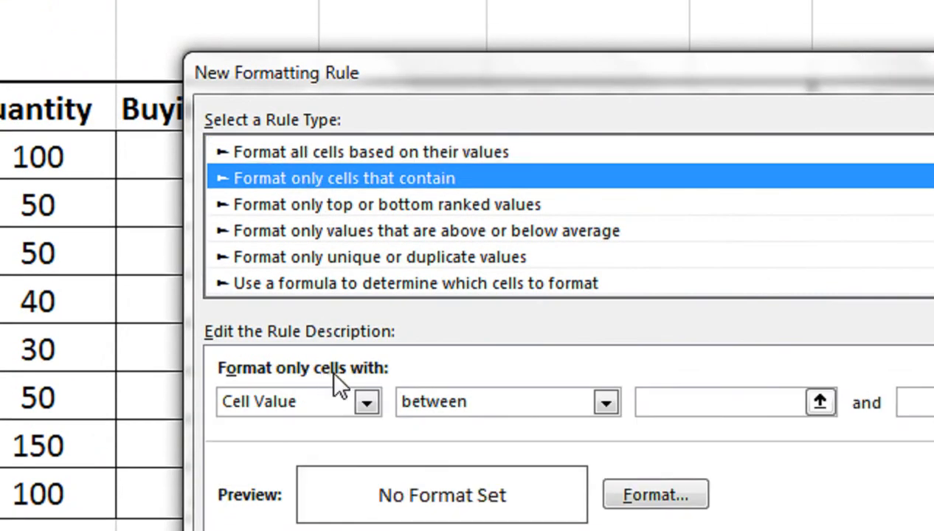
{"action": "left_click", "coordinate": [607, 368]}
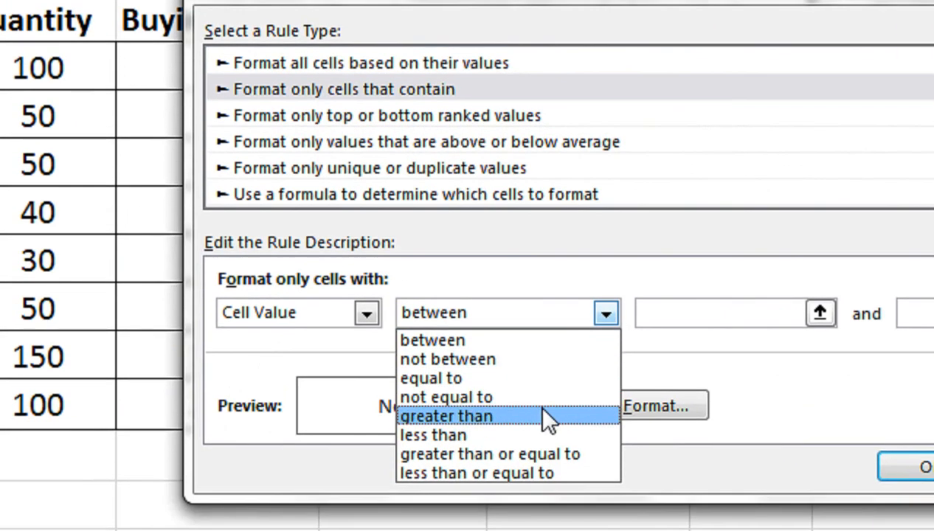
{"action": "left_click", "coordinate": [533, 432]}
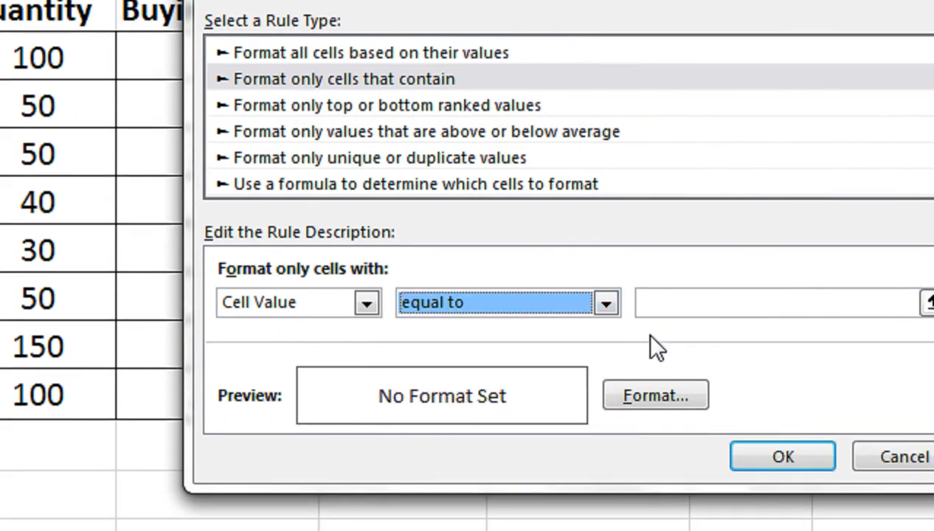
{"action": "left_click", "coordinate": [695, 316]}
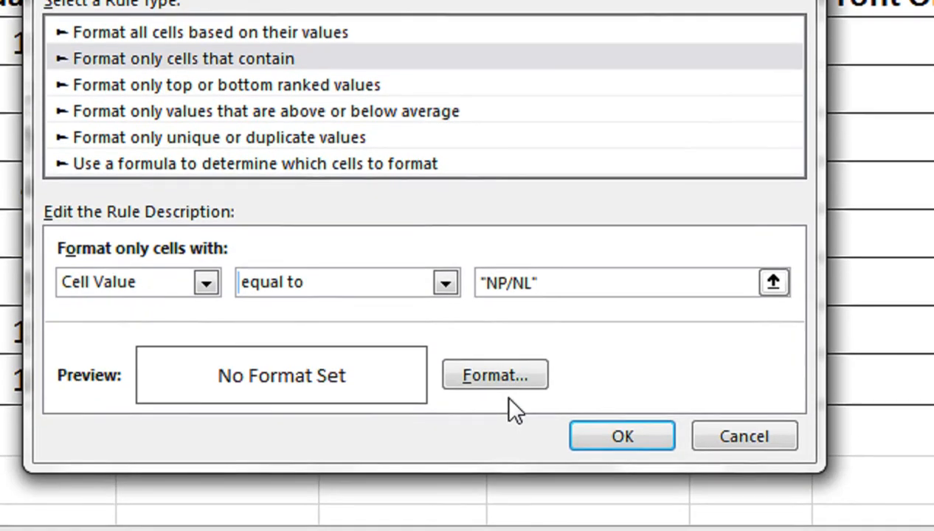
Set the background fill of the NP/NL rule's format to dark blue.
{"action": "left_click", "coordinate": [515, 381]}
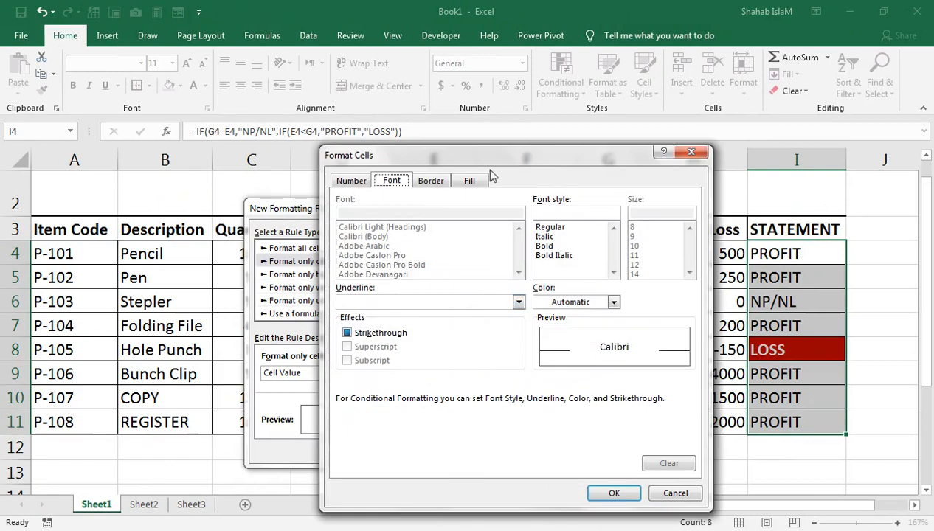
{"action": "left_click", "coordinate": [472, 182]}
{"action": "left_click", "coordinate": [454, 324]}
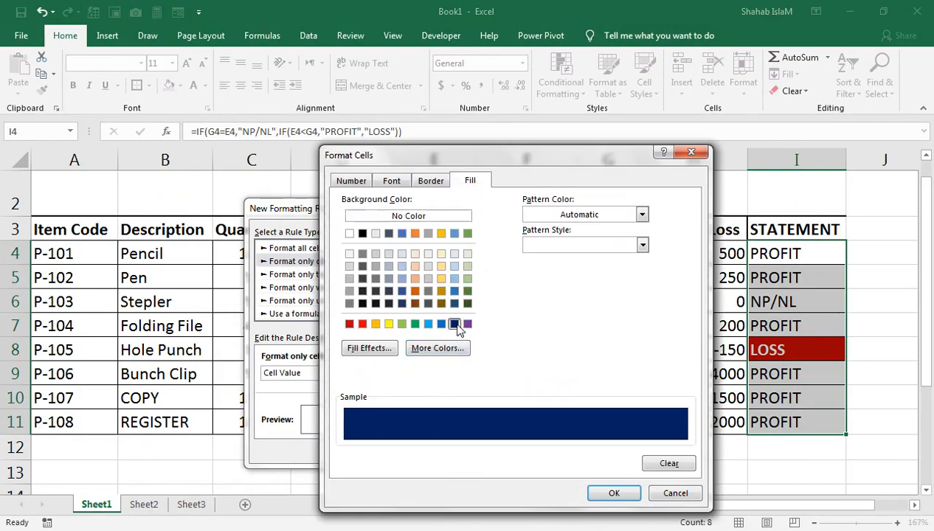
Set the NP/NL rule's font to bold and white, and apply the rule to the selection.
{"action": "left_click", "coordinate": [391, 181]}
{"action": "left_click", "coordinate": [544, 246]}
{"action": "left_click", "coordinate": [613, 302]}
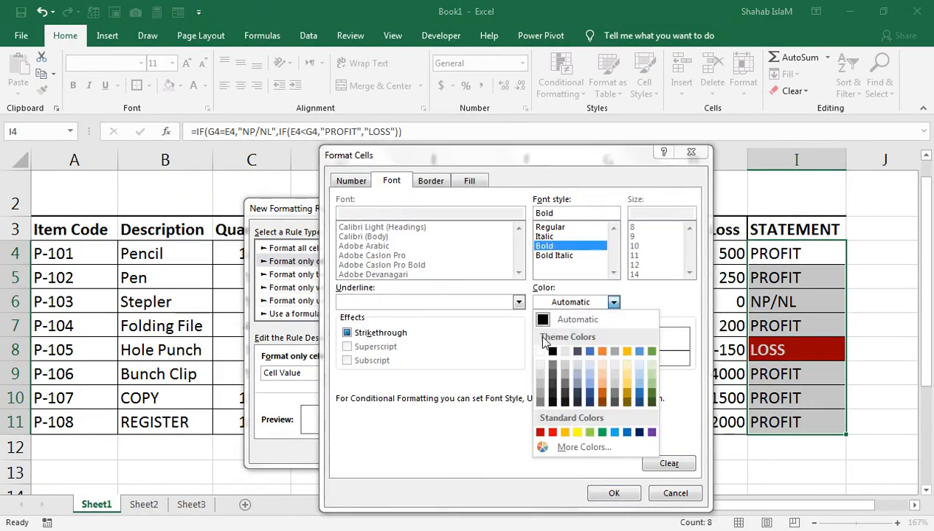
{"action": "left_click", "coordinate": [545, 344]}
{"action": "left_click", "coordinate": [613, 490]}
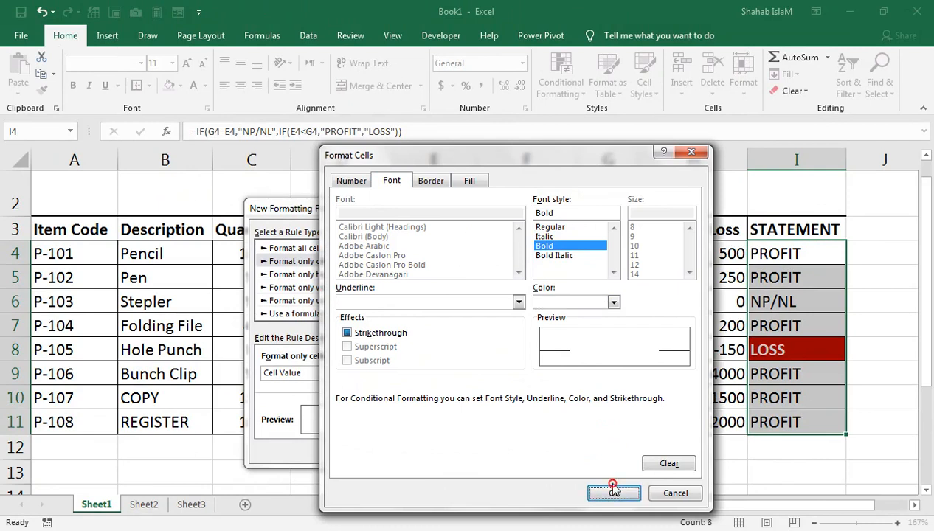
{"action": "left_click", "coordinate": [541, 447]}
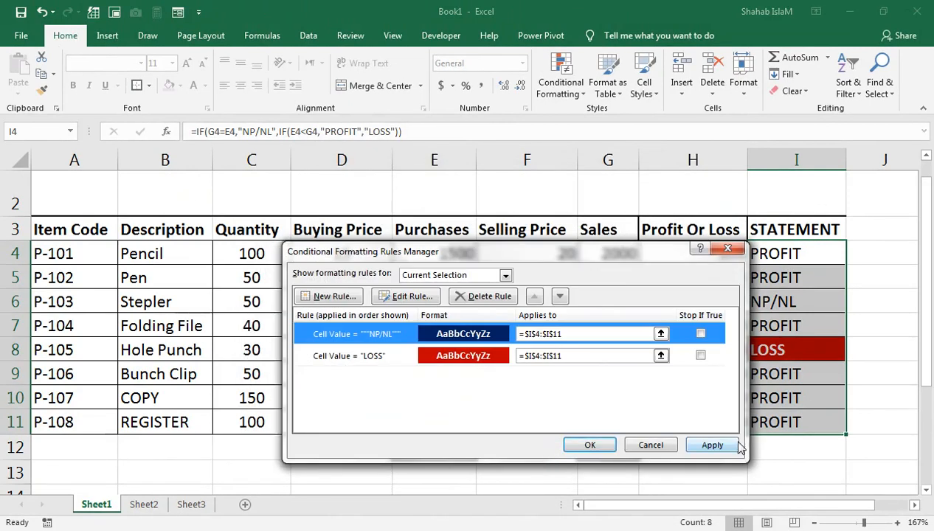
{"action": "left_click", "coordinate": [713, 445]}
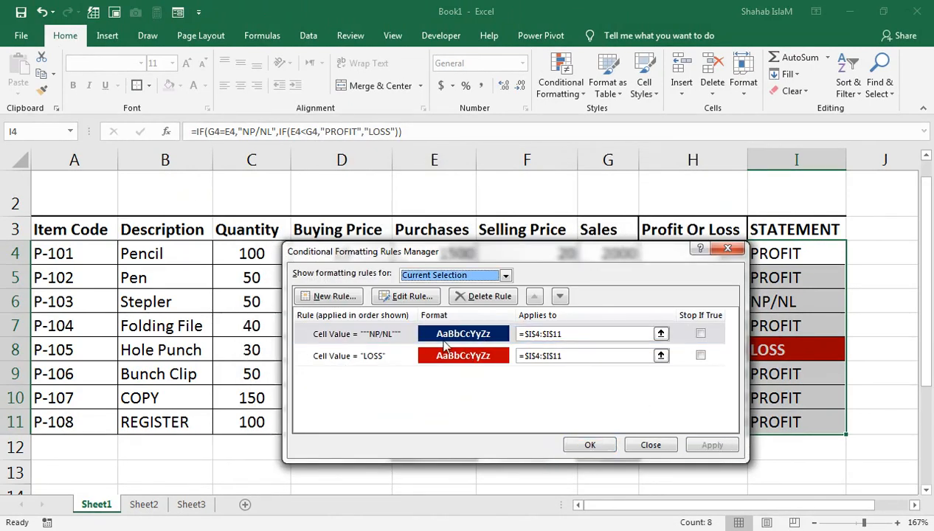
Remove the quotation marks from the NP/NL rule's comparison value, making it =NP/NL, and apply the edited rule.
{"action": "left_click", "coordinate": [405, 338]}
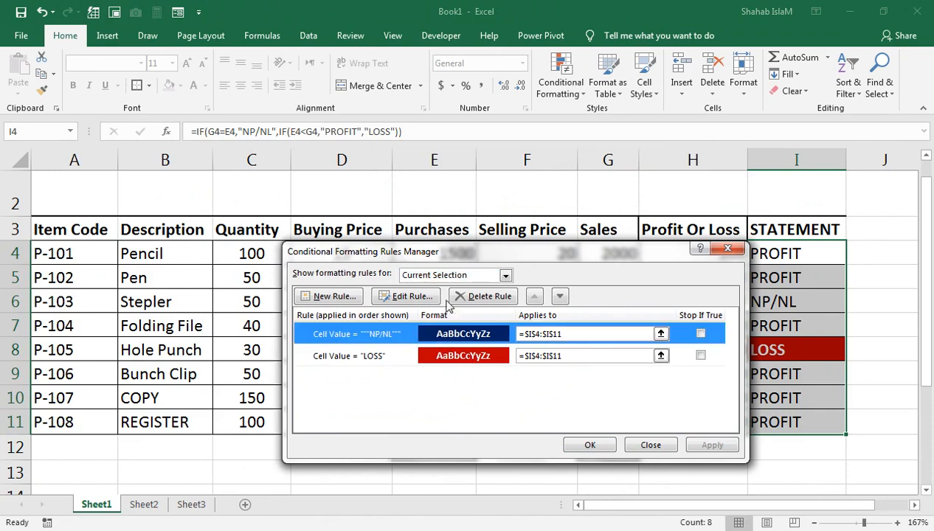
{"action": "left_click", "coordinate": [406, 296]}
{"action": "left_click", "coordinate": [555, 319]}
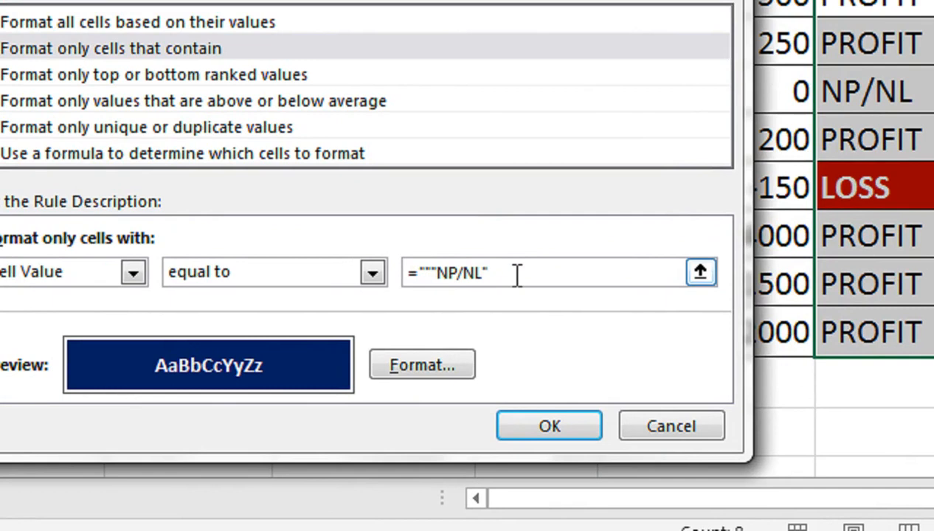
{"action": "left_click", "coordinate": [435, 272]}
{"action": "key", "text": "BackSpace"}
{"action": "key", "text": "BackSpace"}
{"action": "key", "text": "BackSpace"}
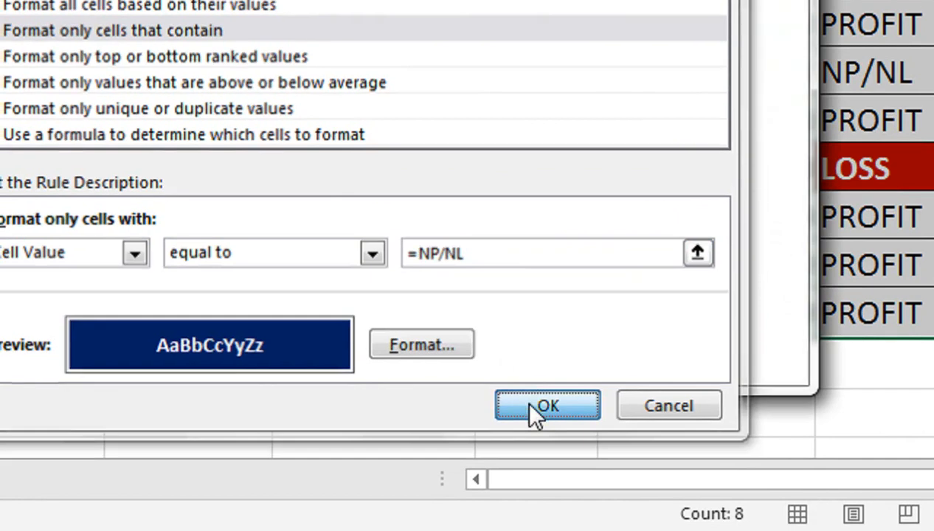
{"action": "left_click", "coordinate": [539, 427]}
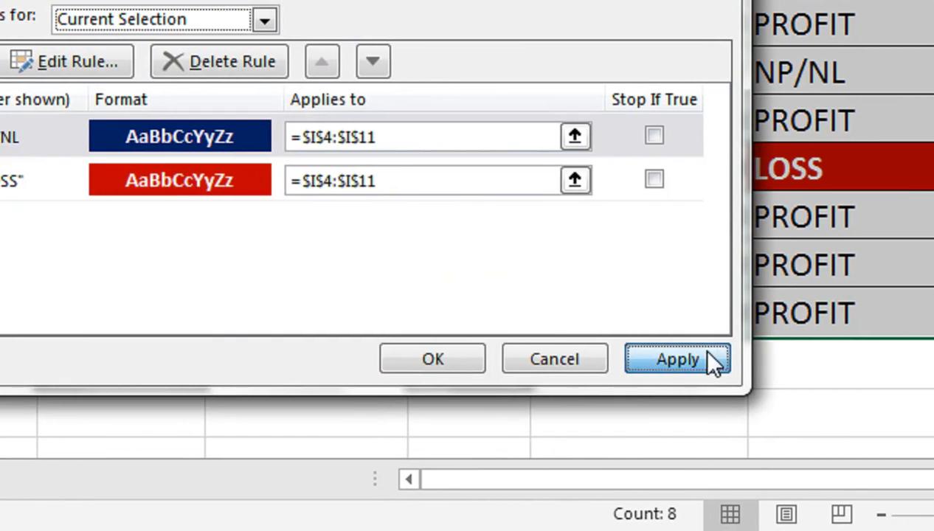
{"action": "left_click", "coordinate": [771, 380]}
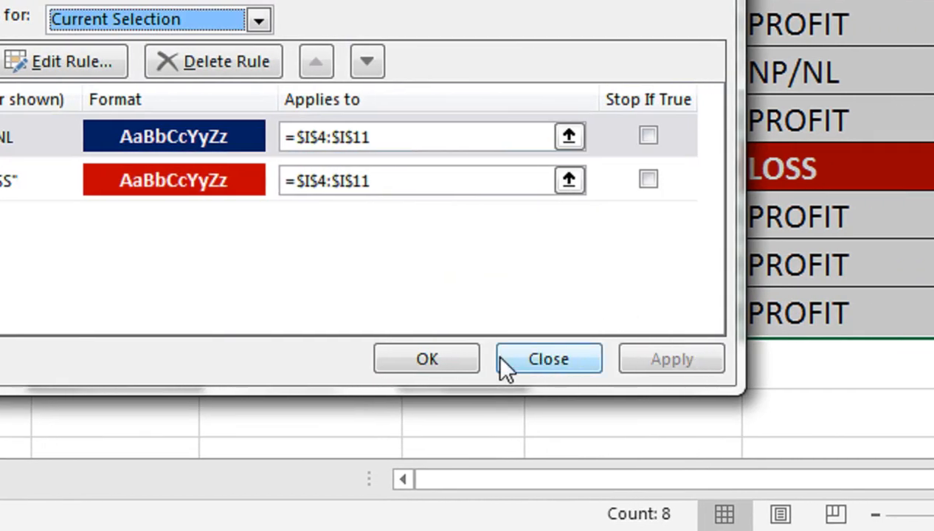
{"action": "left_click", "coordinate": [453, 359]}
{"action": "left_click", "coordinate": [774, 72]}
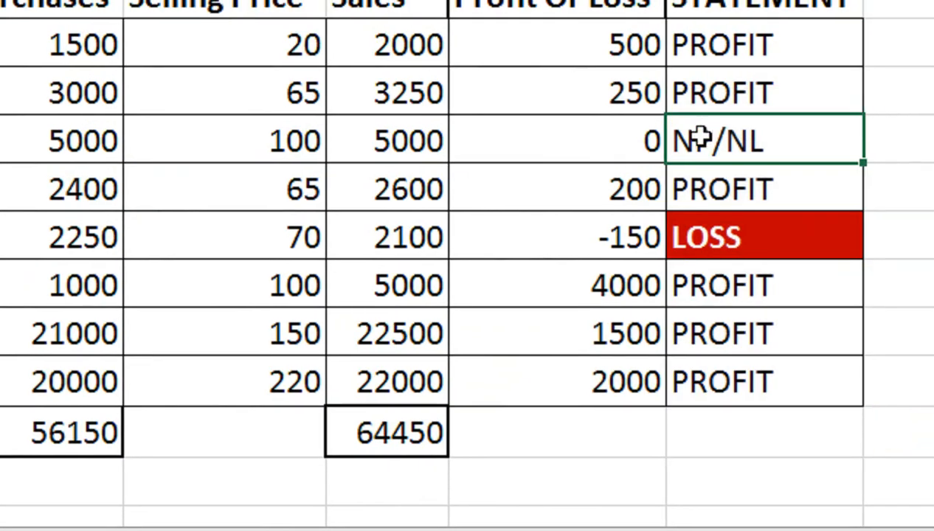
Edit the NP/NL rule for I4:I11 again and set its comparison value to ="NP/NL".
{"action": "left_click_drag", "start_coordinate": [719, 49], "coordinate": [704, 395]}
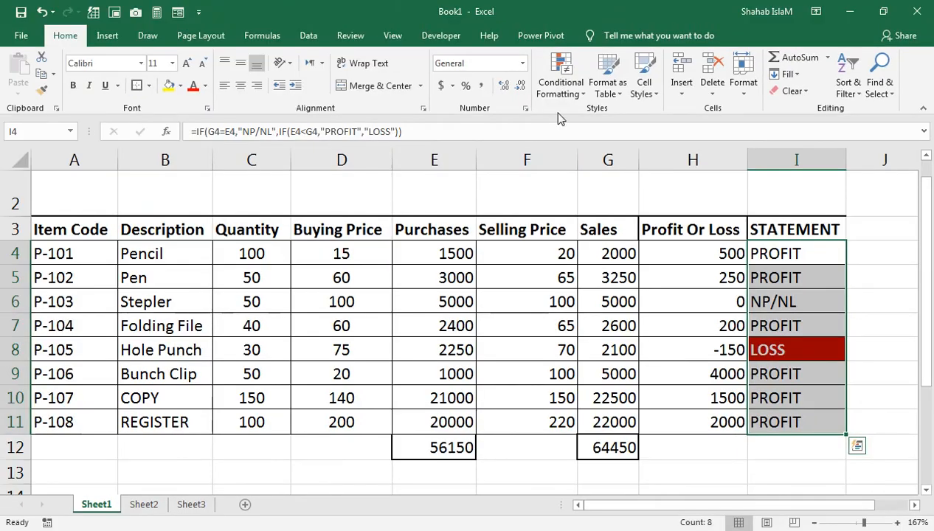
{"action": "left_click", "coordinate": [561, 87]}
{"action": "left_click", "coordinate": [583, 365]}
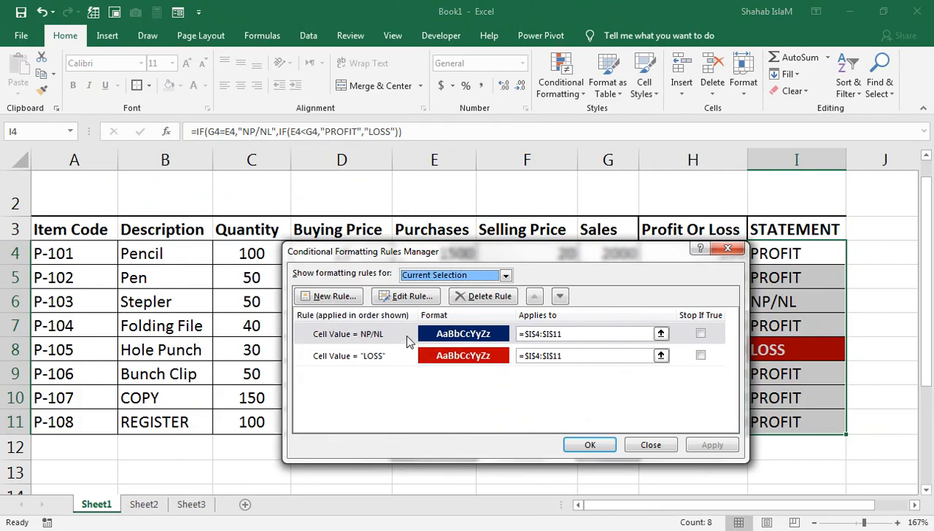
{"action": "left_click", "coordinate": [361, 336]}
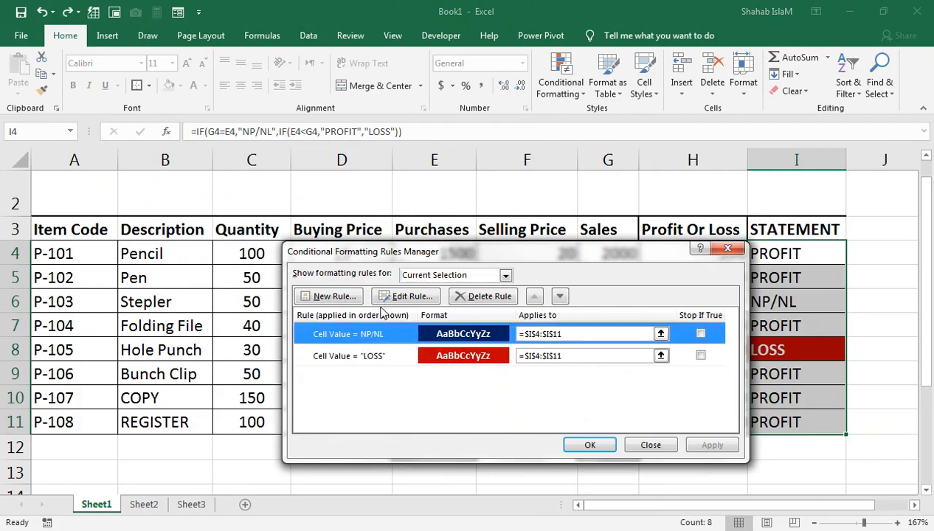
{"action": "left_click", "coordinate": [402, 296]}
{"action": "left_click", "coordinate": [576, 385]}
{"action": "type", "text": "&$H$4"}
{"action": "key", "text": "BackSpace"}
{"action": "key", "text": "BackSpace"}
{"action": "key", "text": "BackSpace"}
{"action": "key", "text": "BackSpace"}
{"action": "key", "text": "BackSpace"}
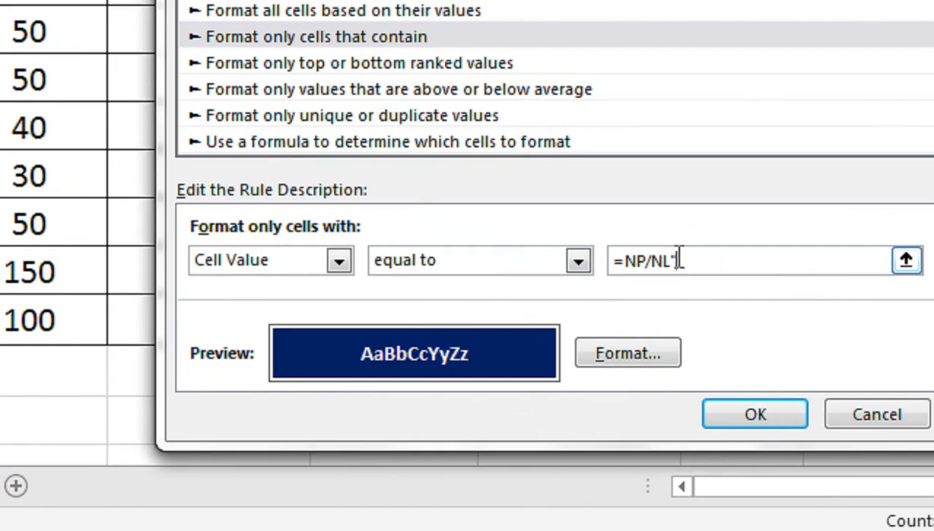
{"action": "left_click", "coordinate": [629, 269]}
{"action": "type", "text": "\""}
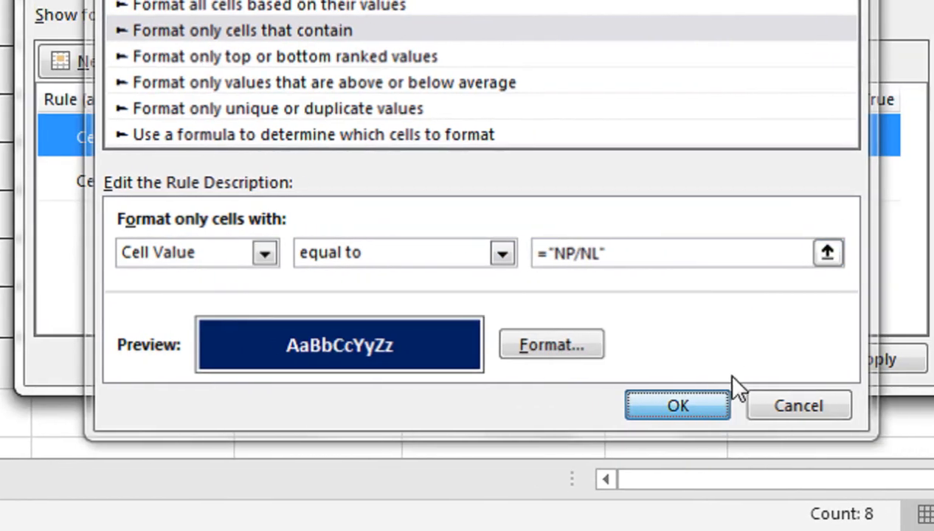
{"action": "left_click", "coordinate": [716, 406]}
Apply the corrected rules to the STATEMENT column, close the rules manager and select cell H5.
{"action": "left_click", "coordinate": [844, 369]}
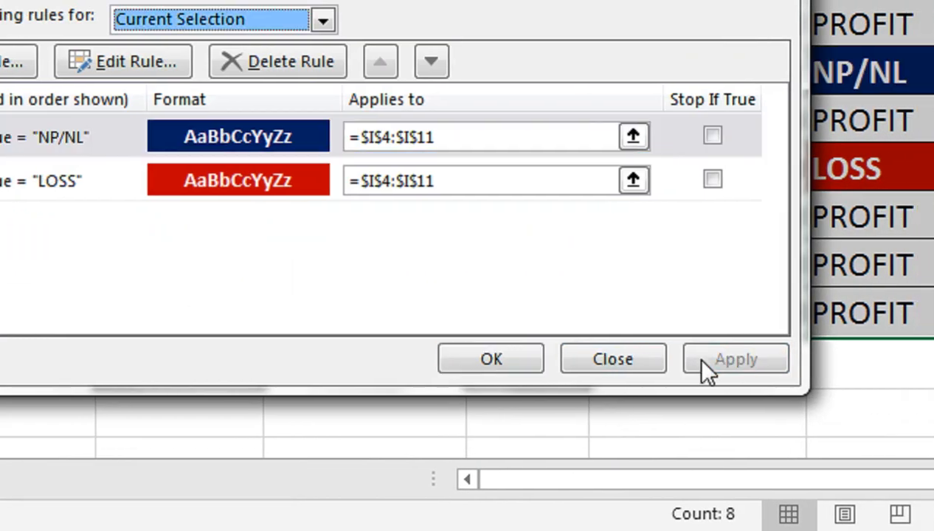
{"action": "left_click", "coordinate": [506, 354]}
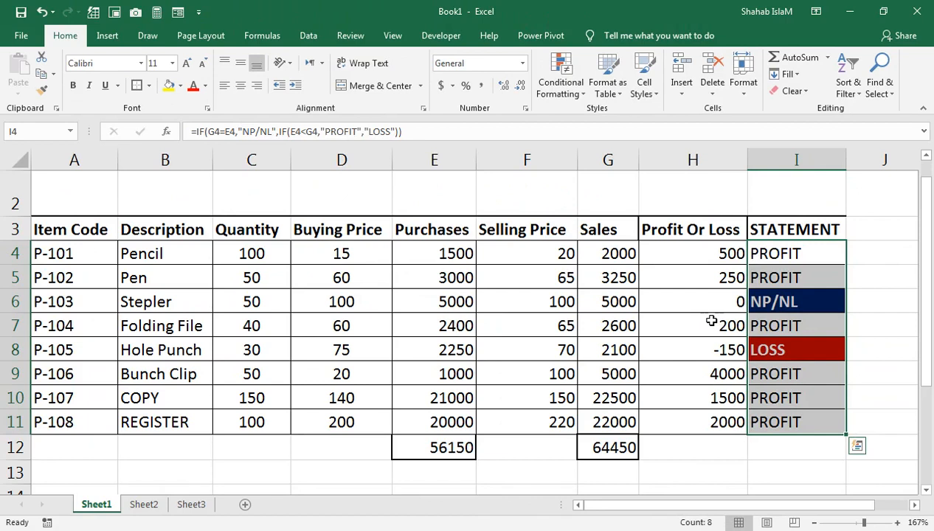
{"action": "key", "text": "ctrl+q"}
{"action": "left_click", "coordinate": [665, 272]}
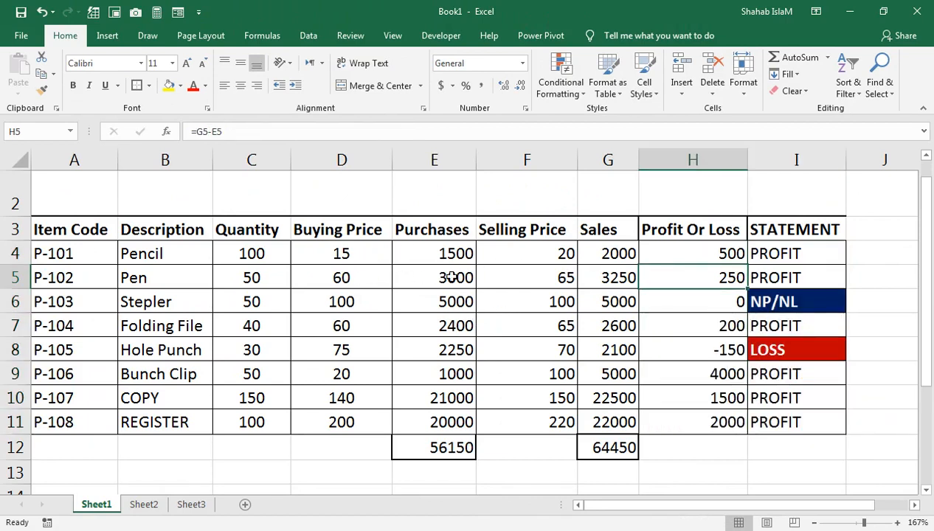
Set the Pencil row's buying price in D4 to 20.
{"action": "left_click", "coordinate": [368, 254]}
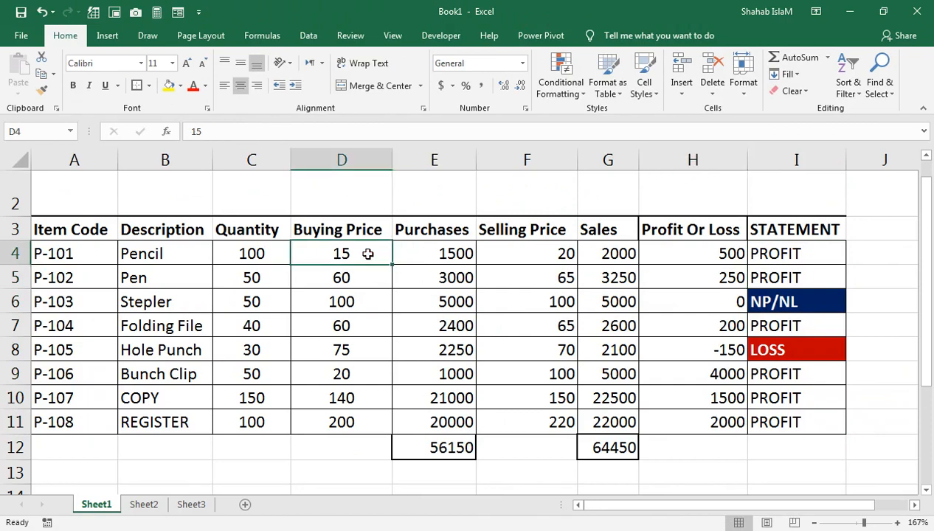
{"action": "type", "text": "20"}
{"action": "key", "text": "Return"}
Set the COPY row's selling price in F10 to 139.
{"action": "key", "text": "Down"}
{"action": "key", "text": "Down"}
{"action": "key", "text": "Down"}
{"action": "key", "text": "Down"}
{"action": "key", "text": "Down"}
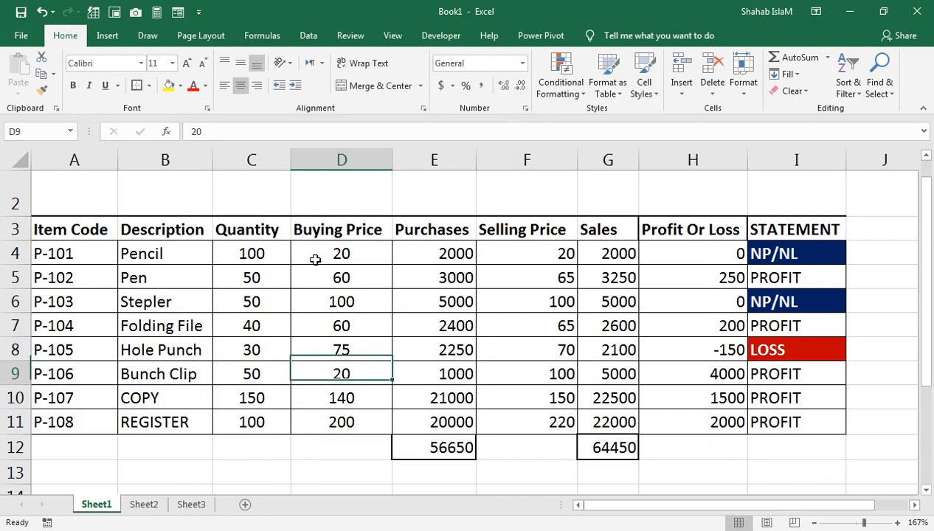
{"action": "key", "text": "Right"}
{"action": "key", "text": "Right"}
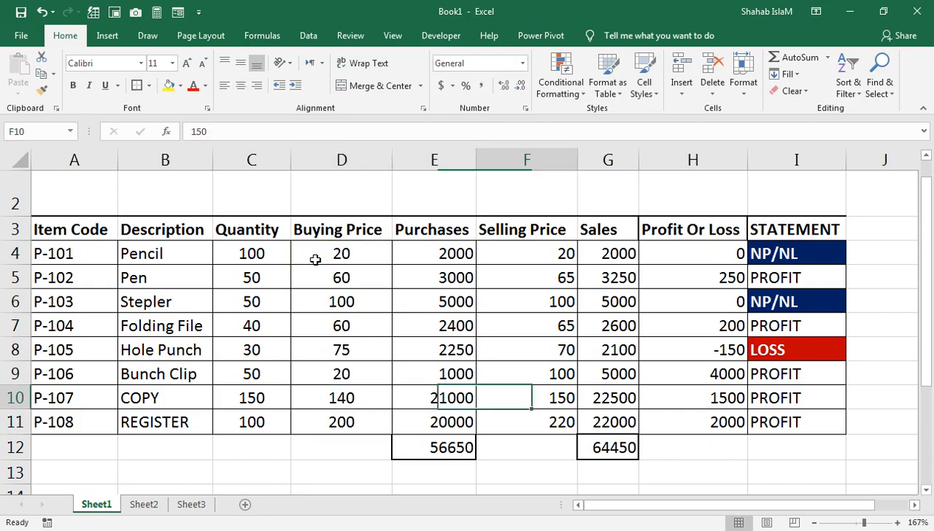
{"action": "type", "text": "1"}
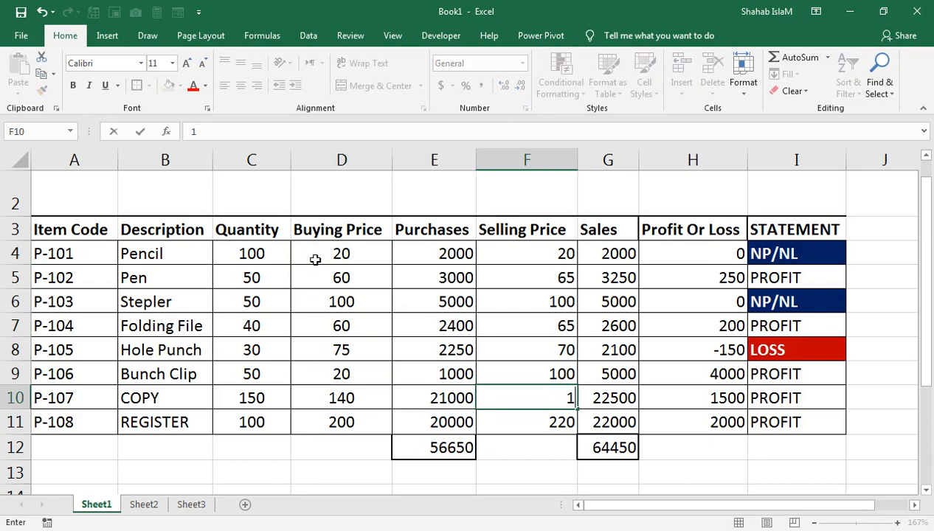
{"action": "type", "text": "39"}
{"action": "key", "text": "Return"}
Review the Profit Or Loss and Sales values following the two price changes.
{"action": "key", "text": "Up"}
{"action": "key", "text": "Right"}
{"action": "key", "text": "Right"}
{"action": "key", "text": "Up"}
{"action": "key", "text": "Up"}
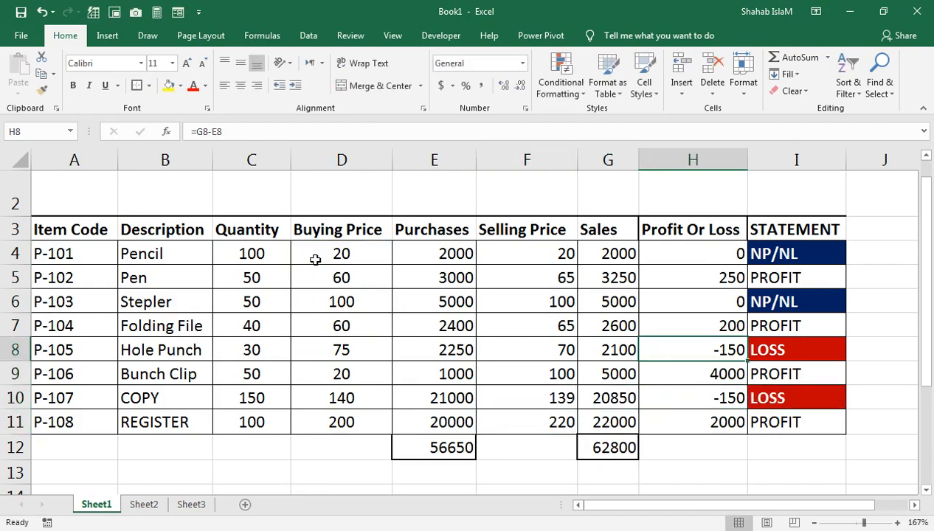
{"action": "key", "text": "Left"}
{"action": "key", "text": "Up"}
{"action": "key", "text": "Up"}
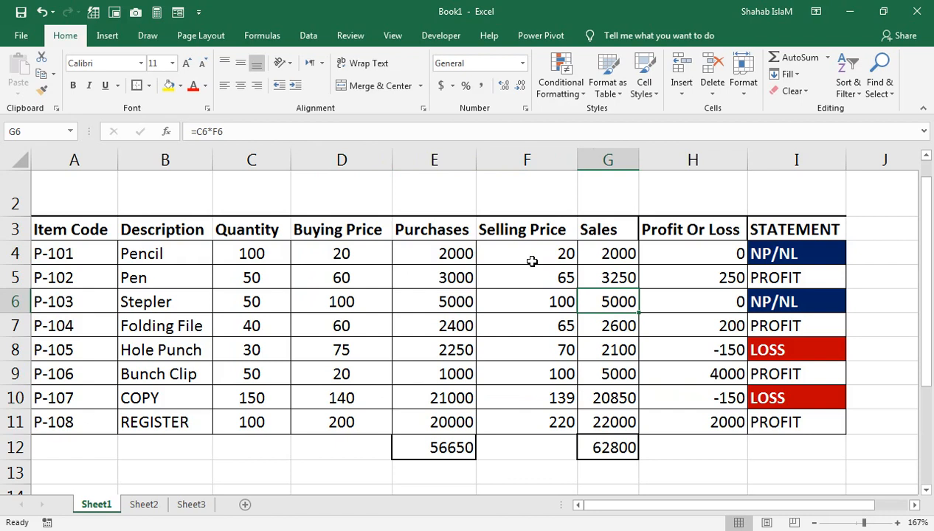
Apply the green-white-red color scale to the Selling Price values in F4:F11.
{"action": "left_click_drag", "start_coordinate": [519, 257], "coordinate": [496, 432]}
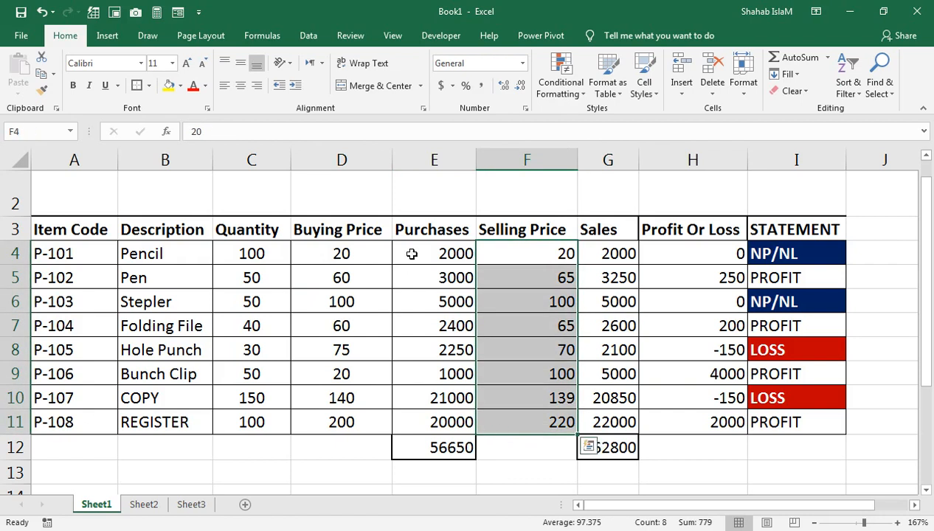
{"action": "left_click", "coordinate": [562, 83]}
{"action": "mouse_move", "coordinate": [640, 222]}
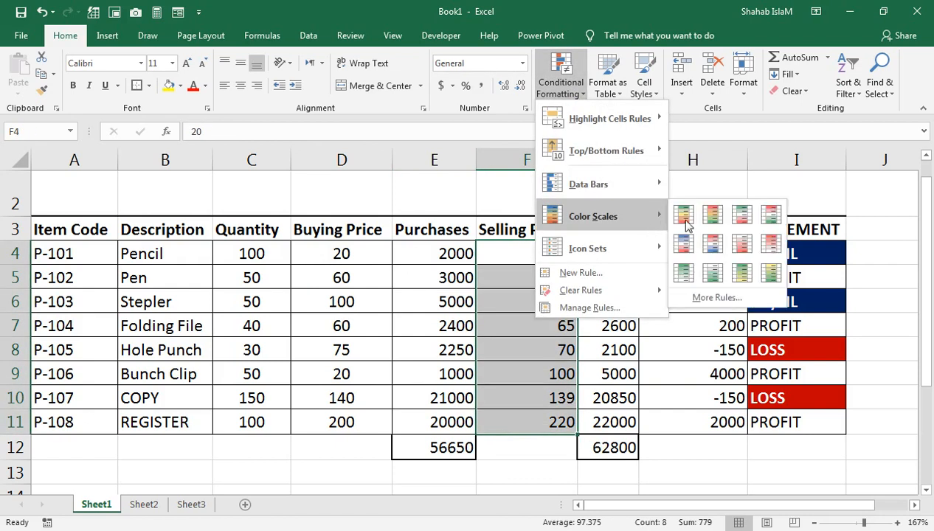
{"action": "left_click", "coordinate": [740, 217]}
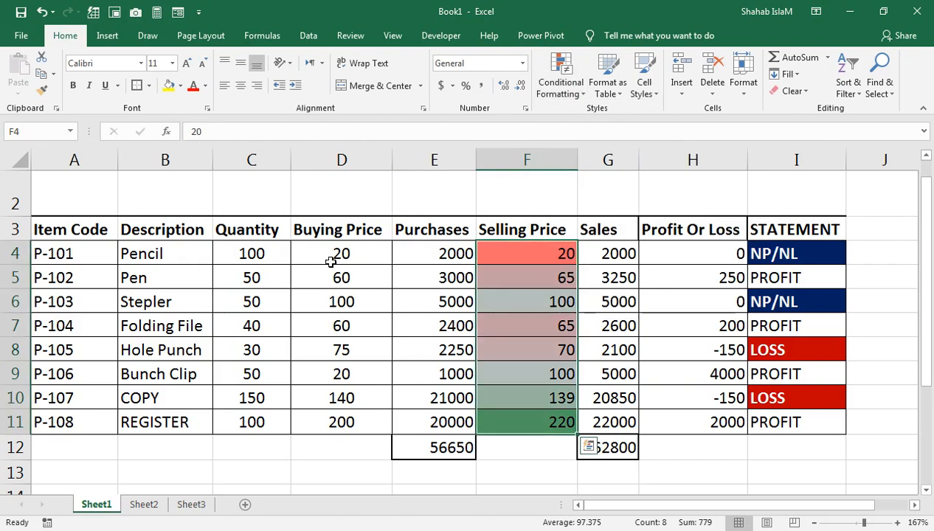
Add solid-fill light blue data bars to the Buying Price values in D4:D11.
{"action": "left_click_drag", "start_coordinate": [357, 258], "coordinate": [347, 422]}
{"action": "left_click", "coordinate": [561, 82]}
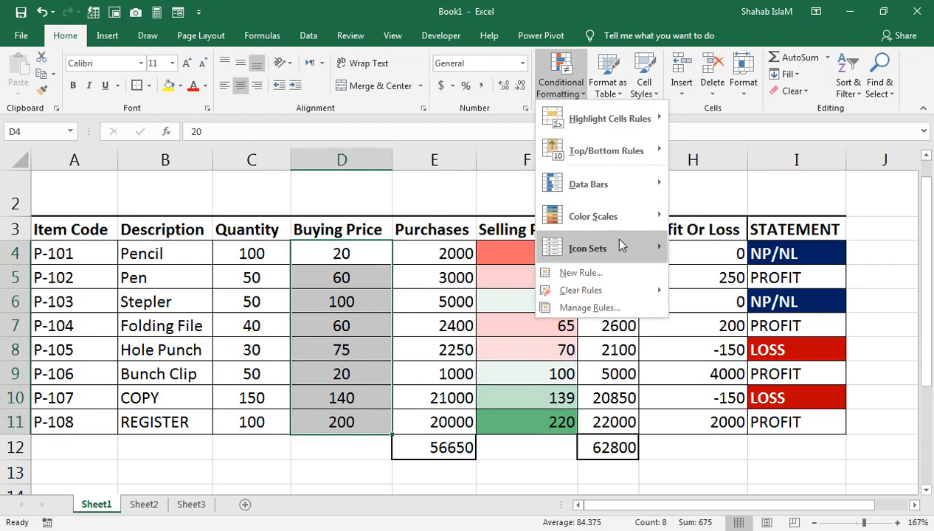
{"action": "mouse_move", "coordinate": [620, 193]}
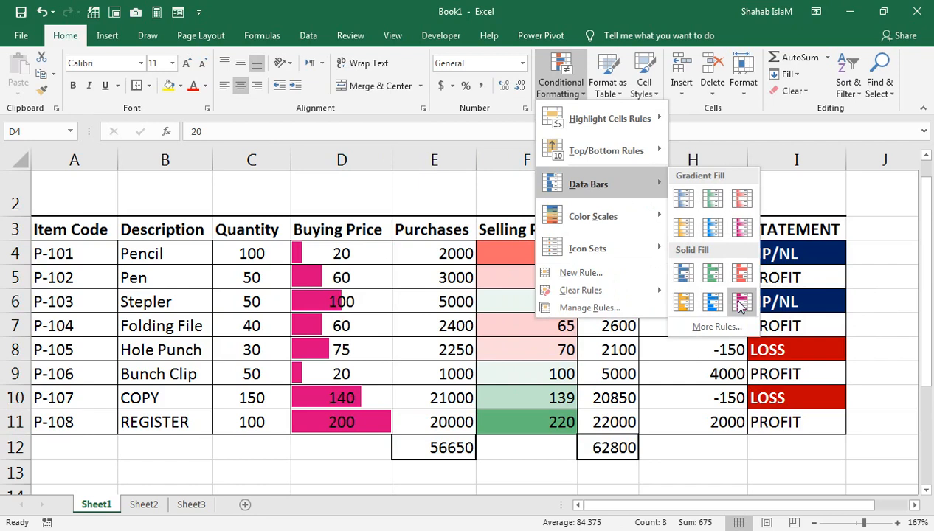
{"action": "left_click", "coordinate": [683, 274]}
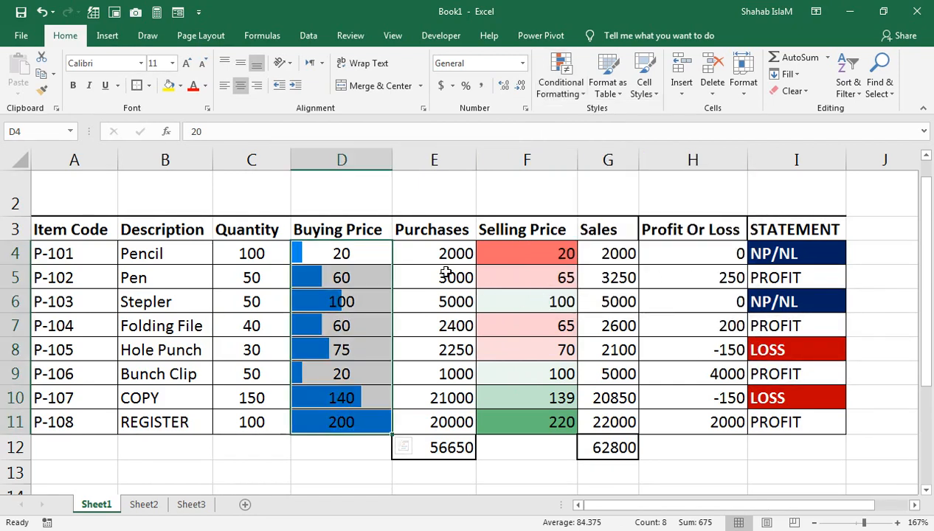
Apply the 4 Arrows (Colored) icon set to the Quantity values in C4:C11.
{"action": "left_click", "coordinate": [434, 254]}
{"action": "left_click_drag", "start_coordinate": [271, 259], "coordinate": [251, 422]}
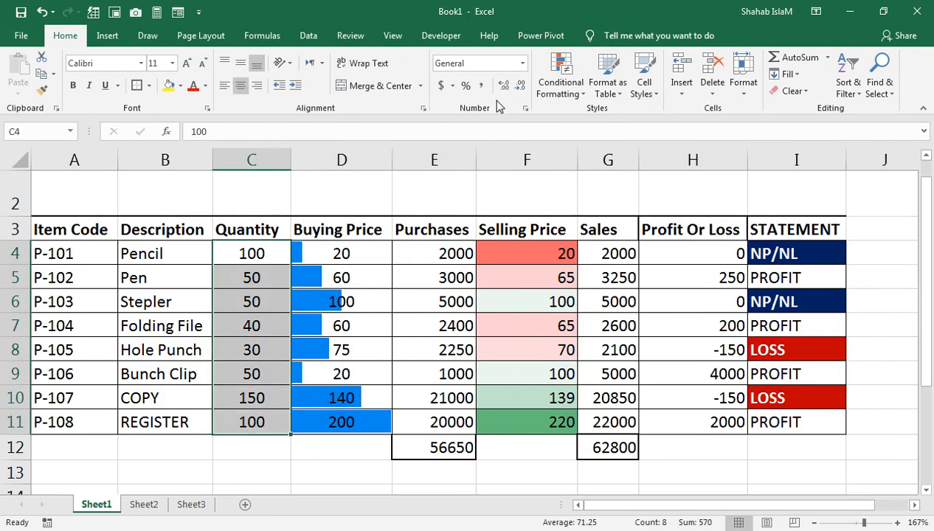
{"action": "left_click", "coordinate": [555, 81]}
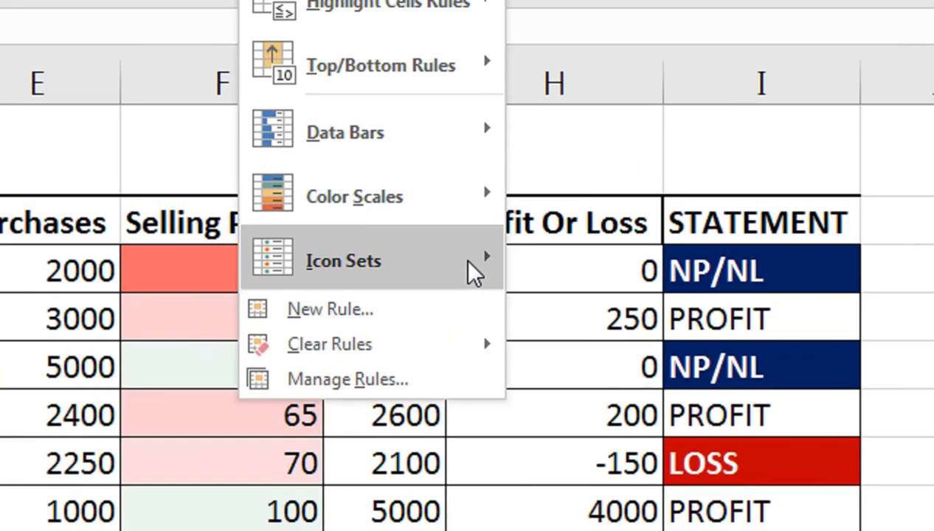
{"action": "mouse_move", "coordinate": [472, 273]}
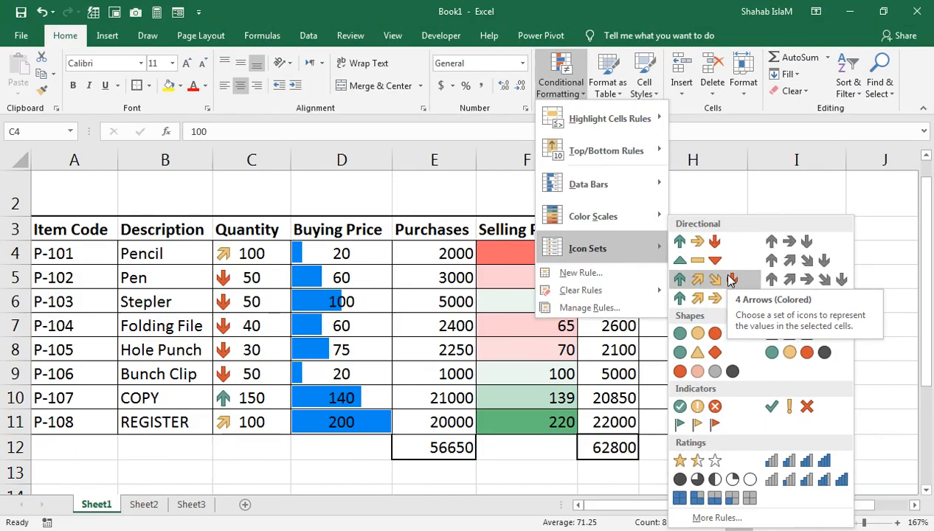
{"action": "left_click", "coordinate": [729, 280]}
Apply the rimmed three traffic lights icon set to the Purchases values in E4:E11.
{"action": "left_click_drag", "start_coordinate": [442, 253], "coordinate": [433, 417]}
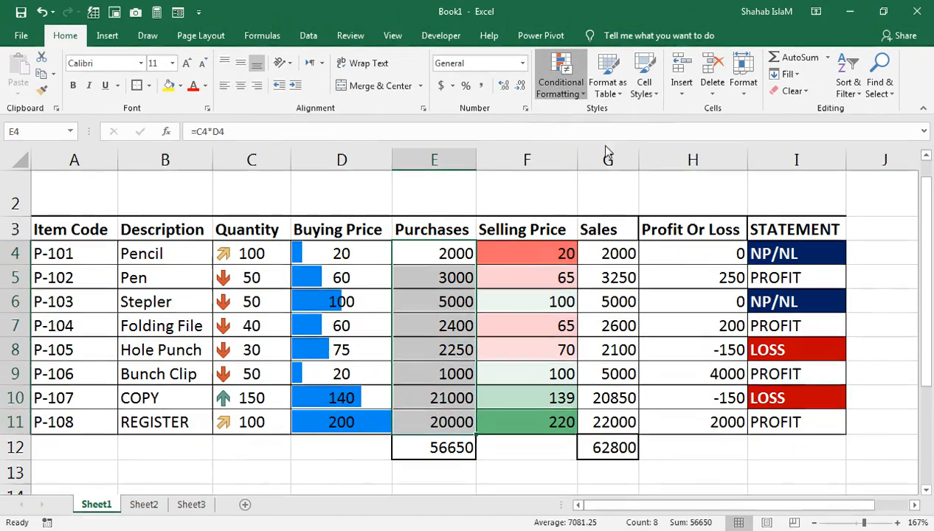
{"action": "left_click", "coordinate": [561, 77]}
{"action": "mouse_move", "coordinate": [640, 256]}
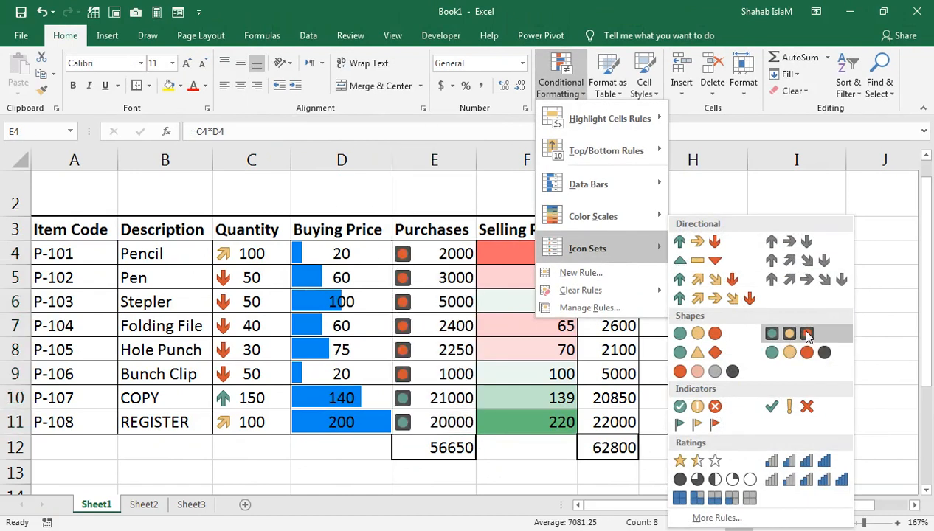
{"action": "left_click", "coordinate": [794, 331]}
Apply the red-to-black circles icon set to the Sales values in G4:G11 and autofit column G's width.
{"action": "left_click_drag", "start_coordinate": [624, 254], "coordinate": [609, 423]}
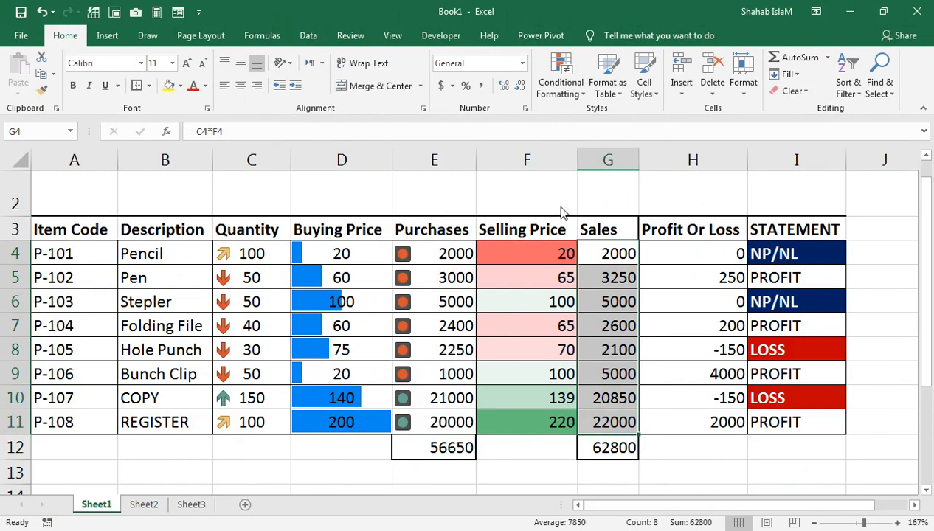
{"action": "left_click", "coordinate": [563, 81]}
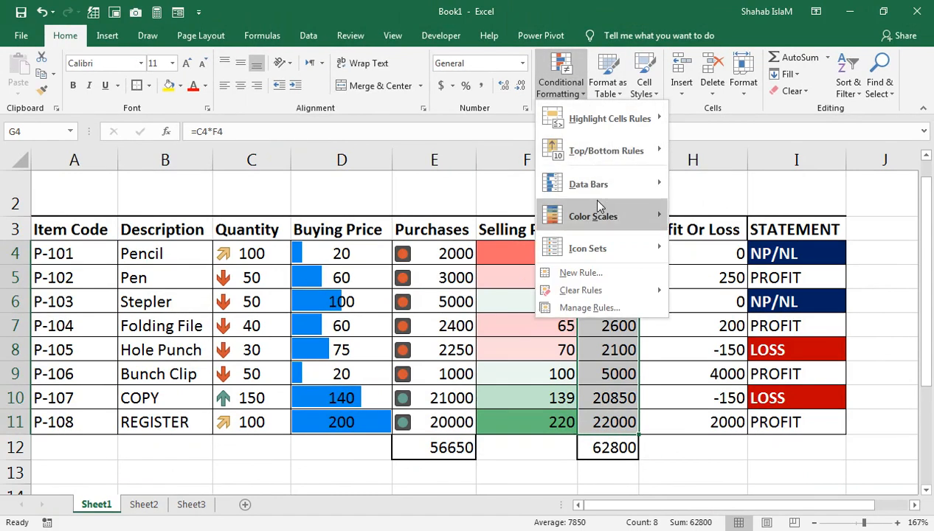
{"action": "mouse_move", "coordinate": [624, 253]}
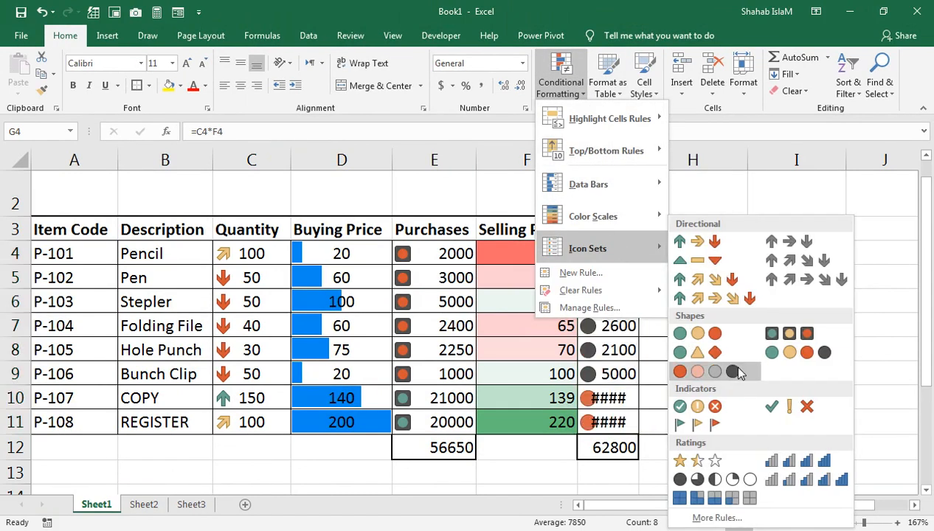
{"action": "left_click", "coordinate": [738, 373]}
{"action": "double_click", "coordinate": [639, 161]}
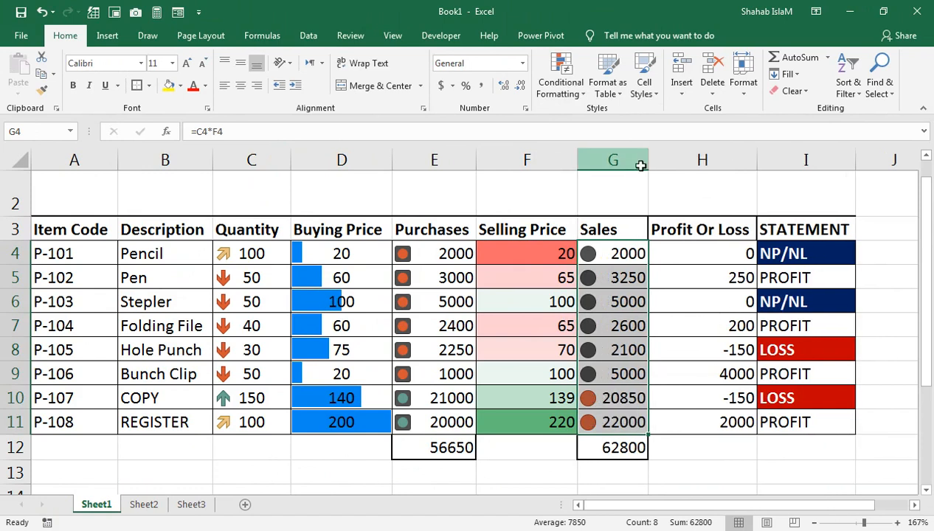
Format the Profit Or Loss values in H4:H11 as Number with 2 decimal places, a 1000 separator and unsigned red negatives.
{"action": "left_click_drag", "start_coordinate": [699, 254], "coordinate": [678, 430]}
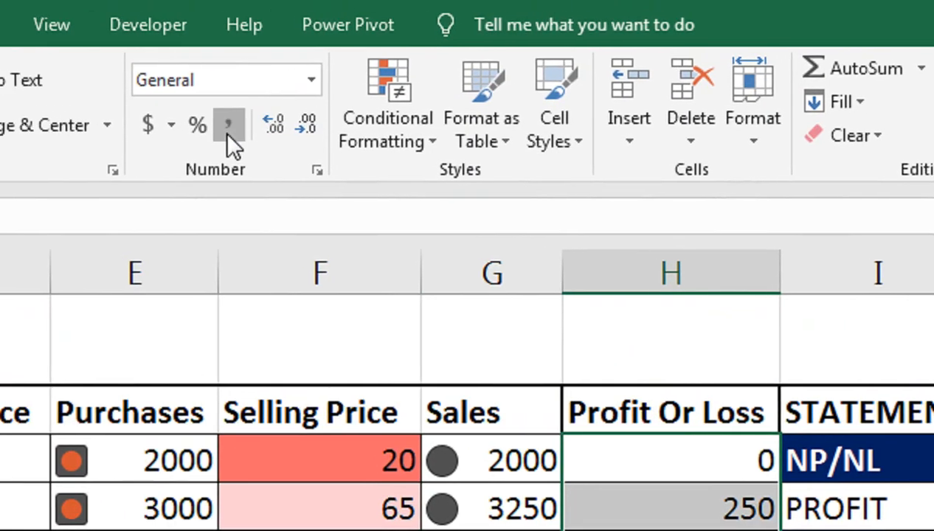
{"action": "left_click", "coordinate": [236, 127]}
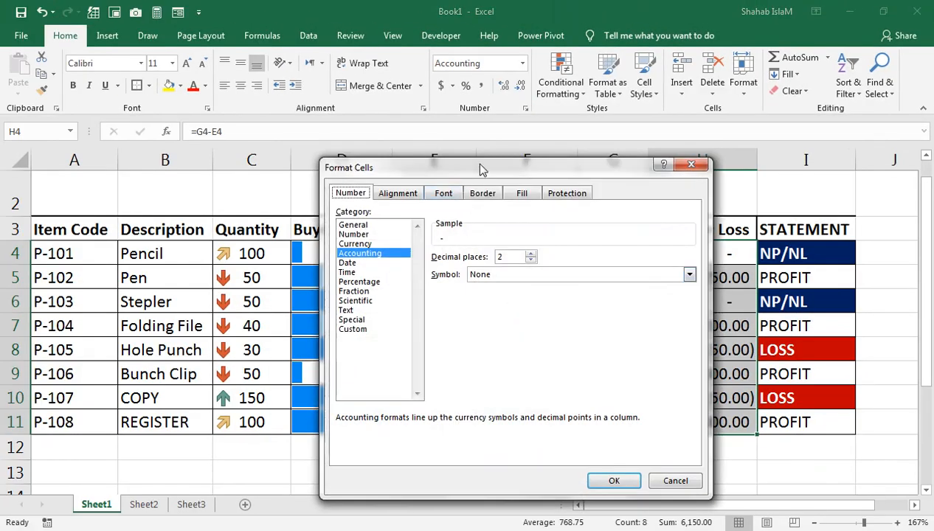
{"action": "left_click_drag", "start_coordinate": [480, 168], "coordinate": [404, 190]}
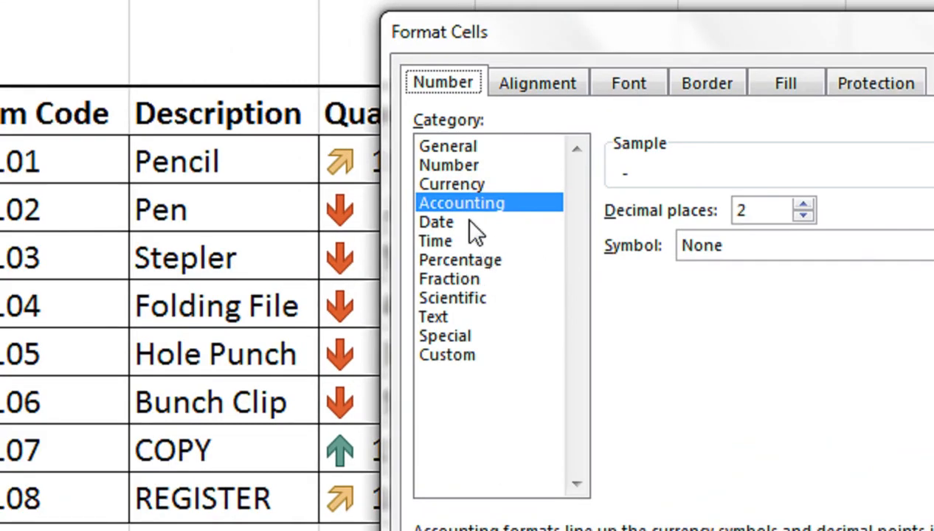
{"action": "left_click", "coordinate": [458, 186]}
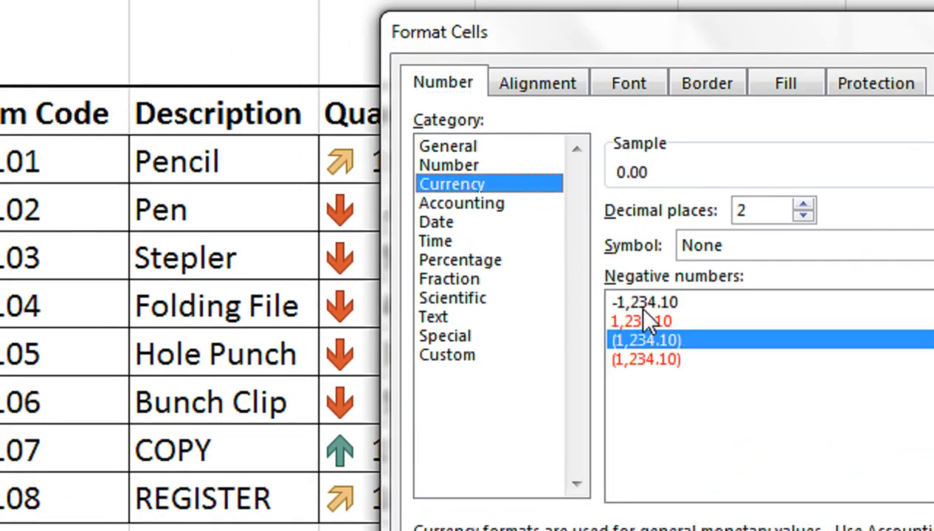
{"action": "left_click", "coordinate": [465, 166]}
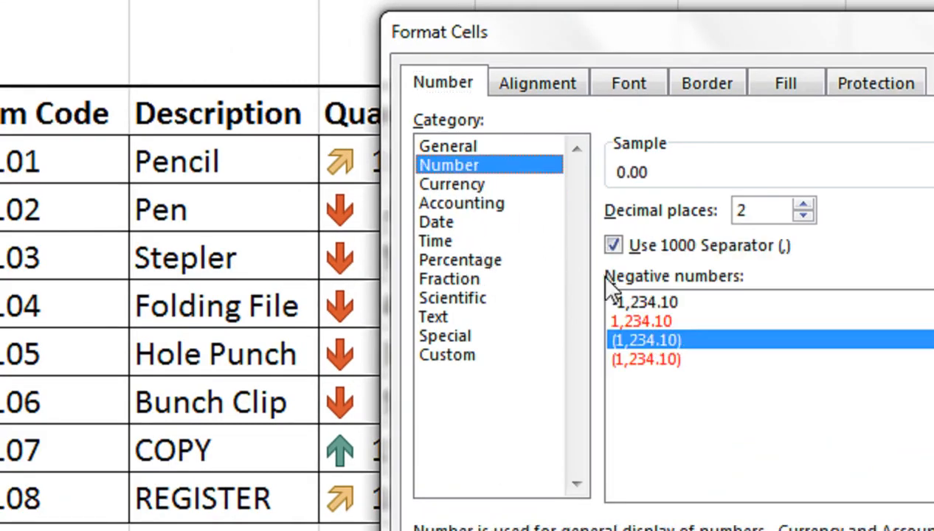
{"action": "left_click", "coordinate": [653, 323]}
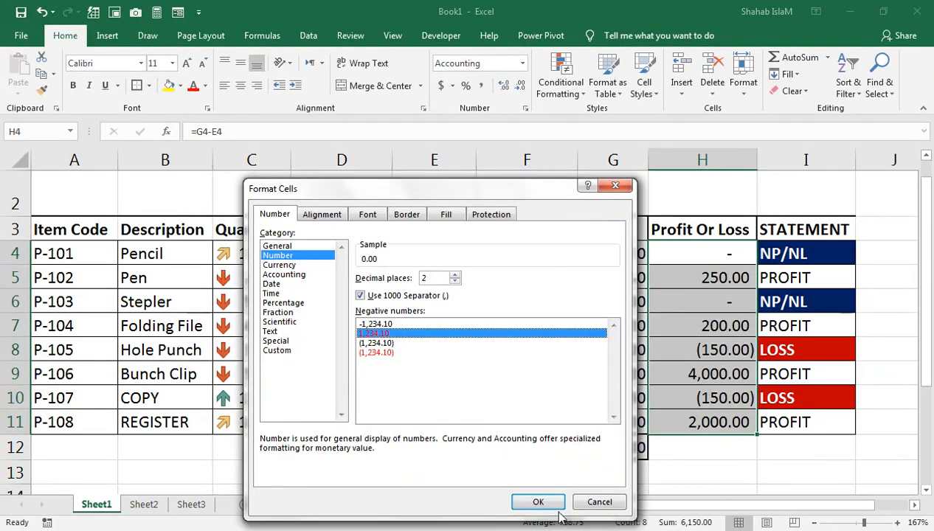
{"action": "left_click", "coordinate": [557, 509]}
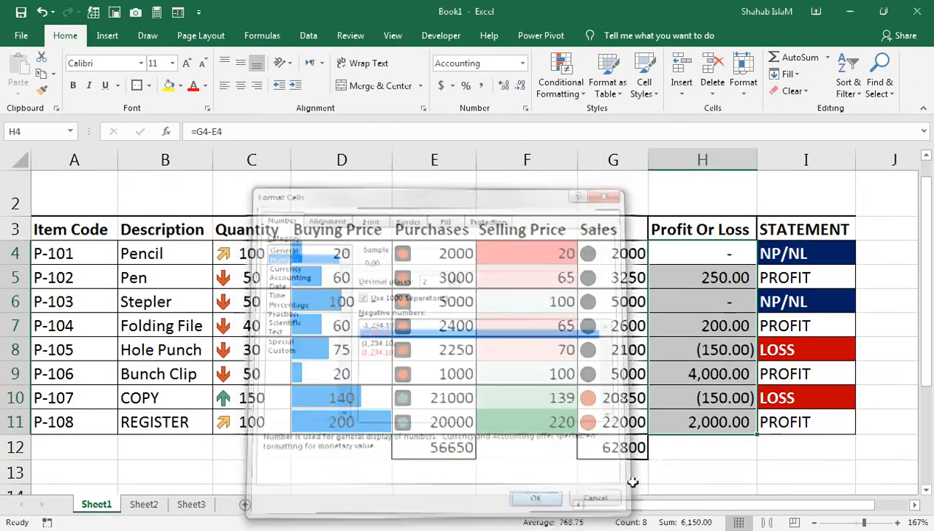
{"action": "left_click", "coordinate": [664, 417]}
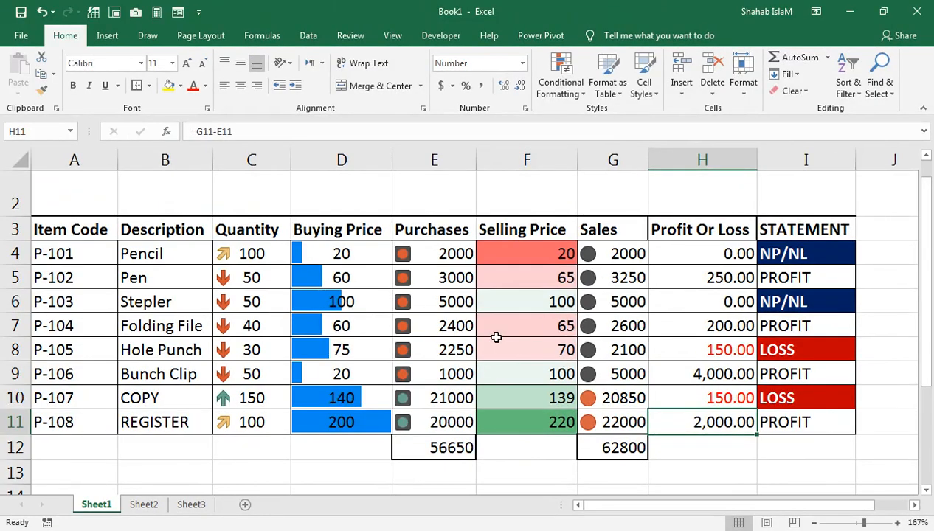
Enter the formula =1-(D4/G4) in cell J4, dividing the Buying Price by Sales.
{"action": "left_click", "coordinate": [870, 254]}
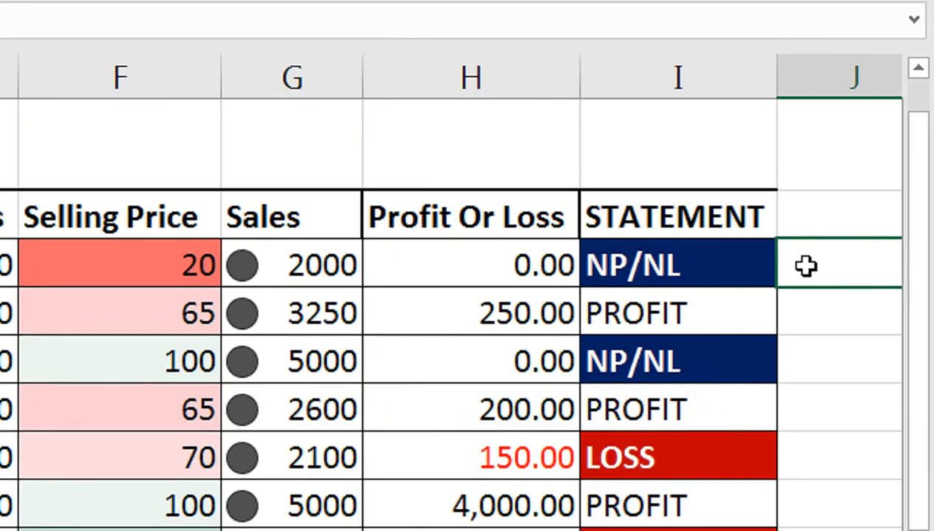
{"action": "type", "text": "=1"}
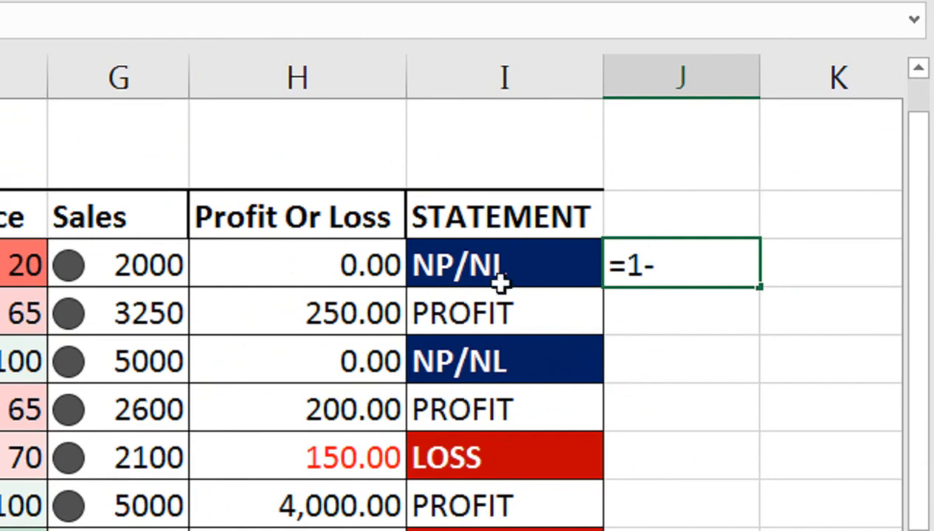
{"action": "type", "text": "-)"}
{"action": "key", "text": "BackSpace"}
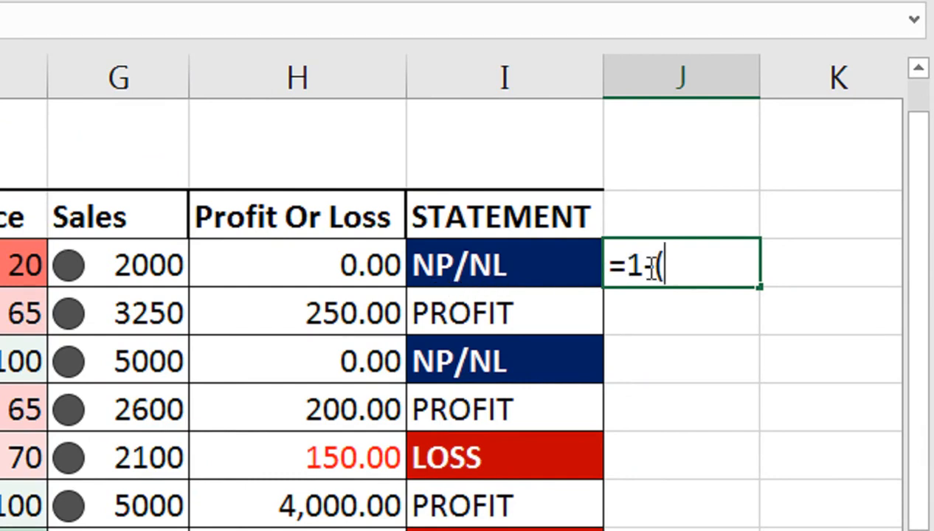
{"action": "scroll", "coordinate": [306, 273], "scroll_direction": "left", "scroll_amount": 4}
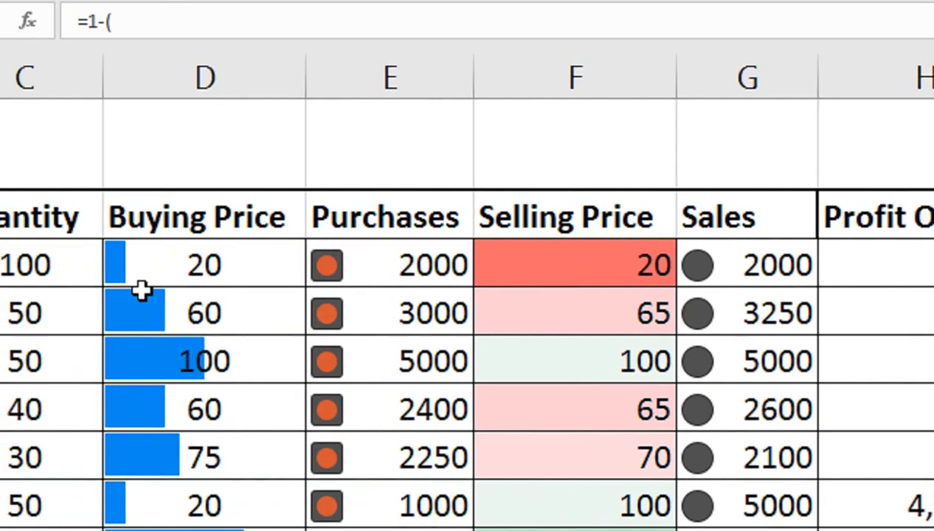
{"action": "left_click", "coordinate": [269, 263]}
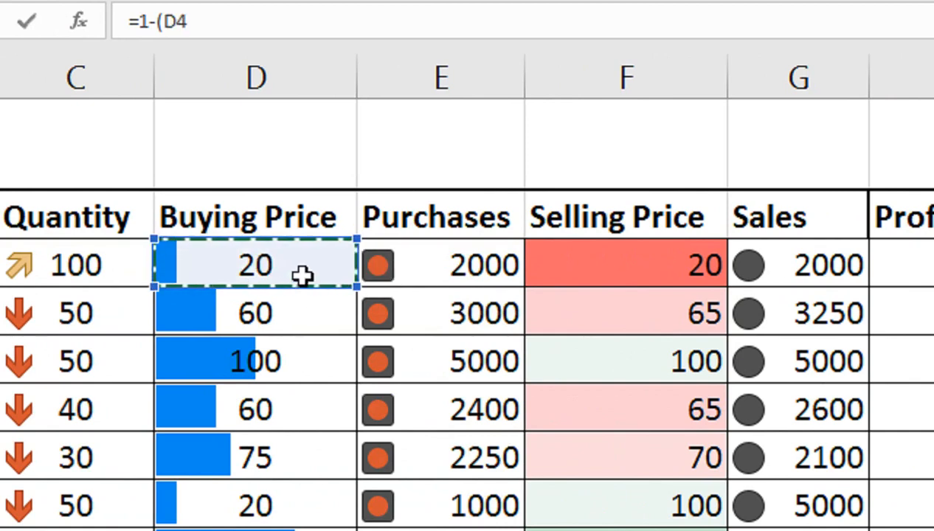
{"action": "scroll", "coordinate": [799, 270], "scroll_direction": "right", "scroll_amount": 4}
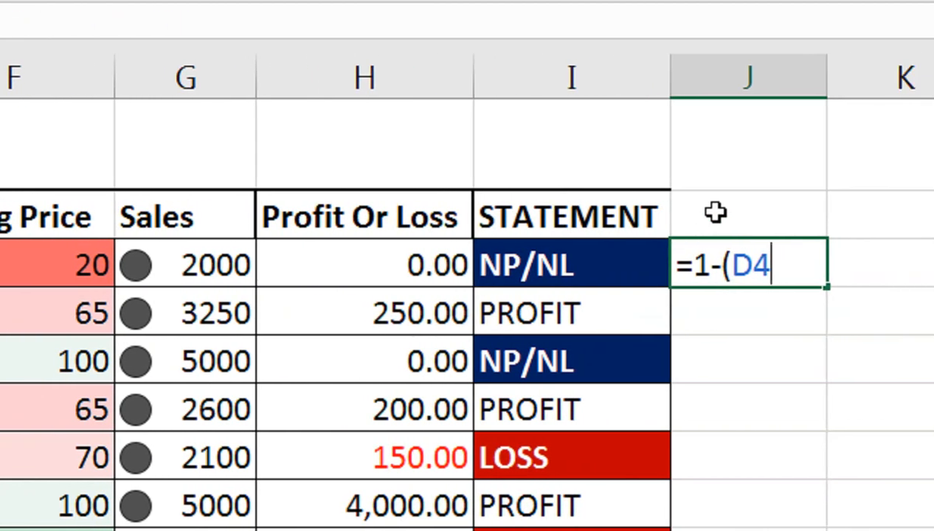
{"action": "left_click", "coordinate": [218, 266]}
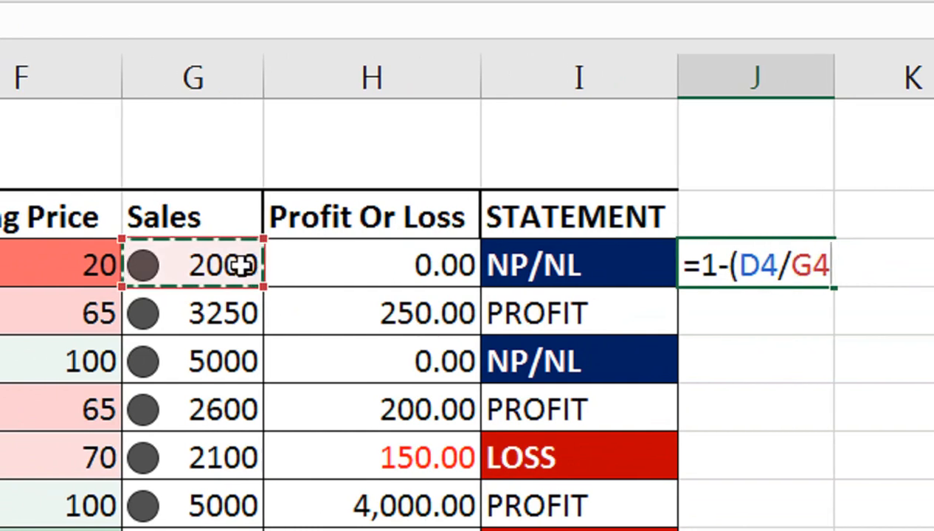
{"action": "type", "text": ")"}
{"action": "key", "text": "Return"}
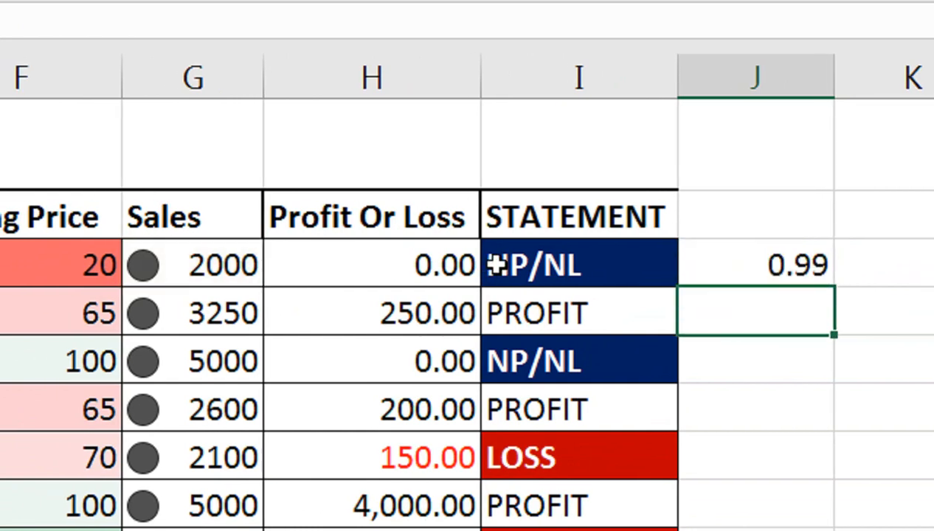
Fill the J4 formula down to J11 and format the filled cells as percentages.
{"action": "left_click", "coordinate": [738, 270]}
{"action": "double_click", "coordinate": [759, 287]}
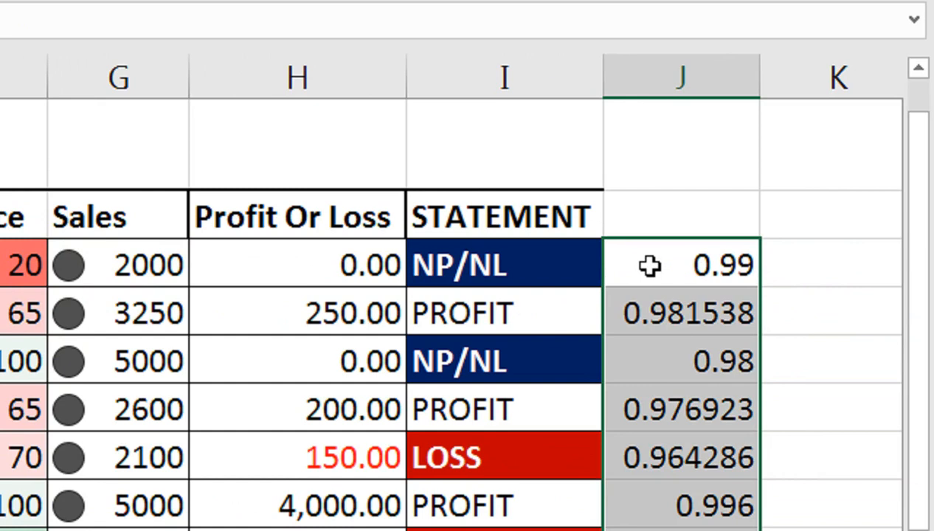
{"action": "key", "text": "ctrl+shift+5"}
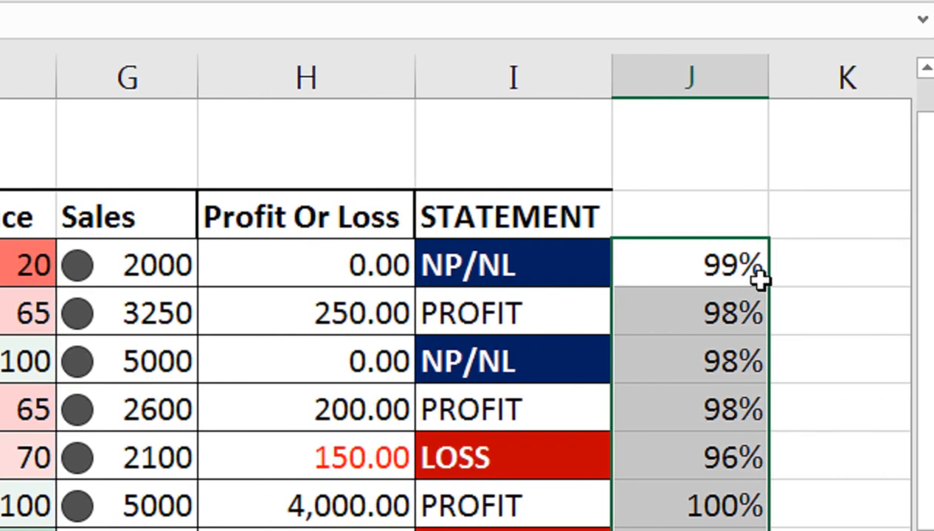
Replace G4 with the Selling Price cell F4 in the J4 formula and fill it down to J11.
{"action": "double_click", "coordinate": [847, 271]}
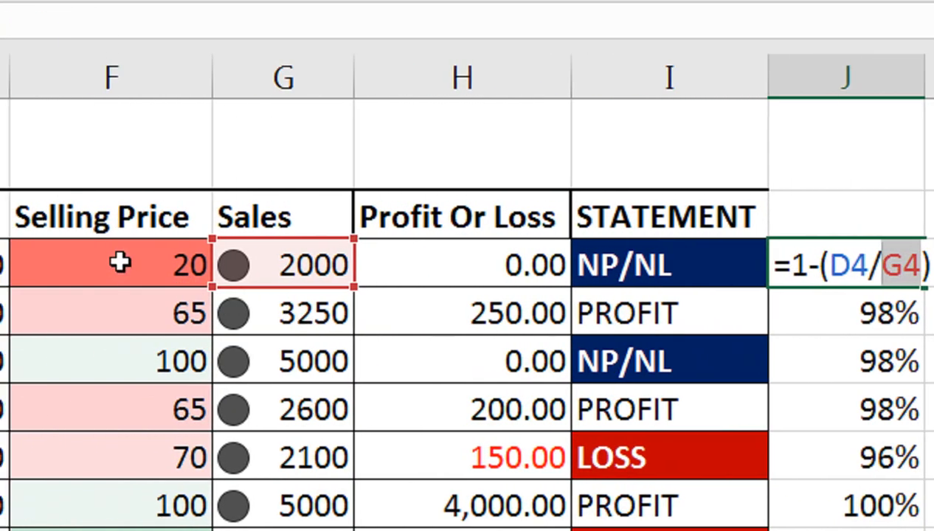
{"action": "left_click", "coordinate": [223, 253]}
{"action": "key", "text": "Return"}
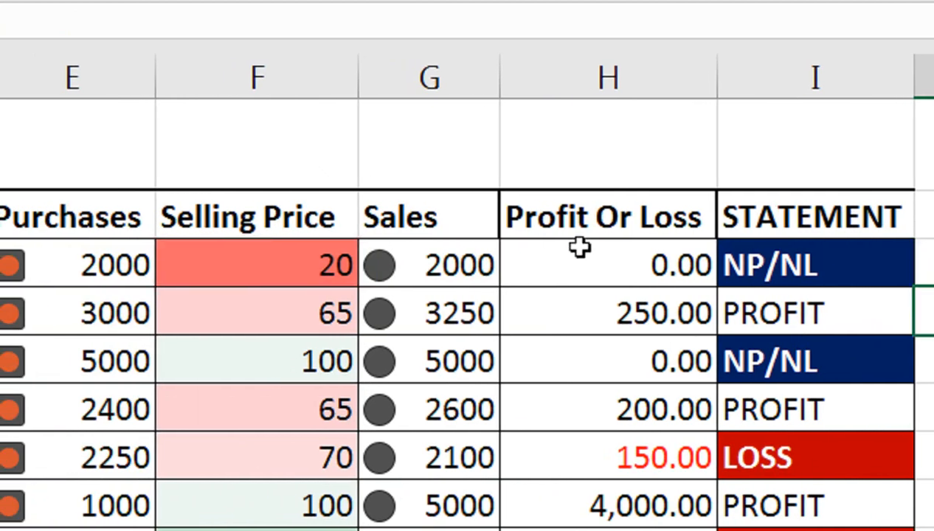
{"action": "left_click", "coordinate": [748, 271]}
{"action": "double_click", "coordinate": [766, 288]}
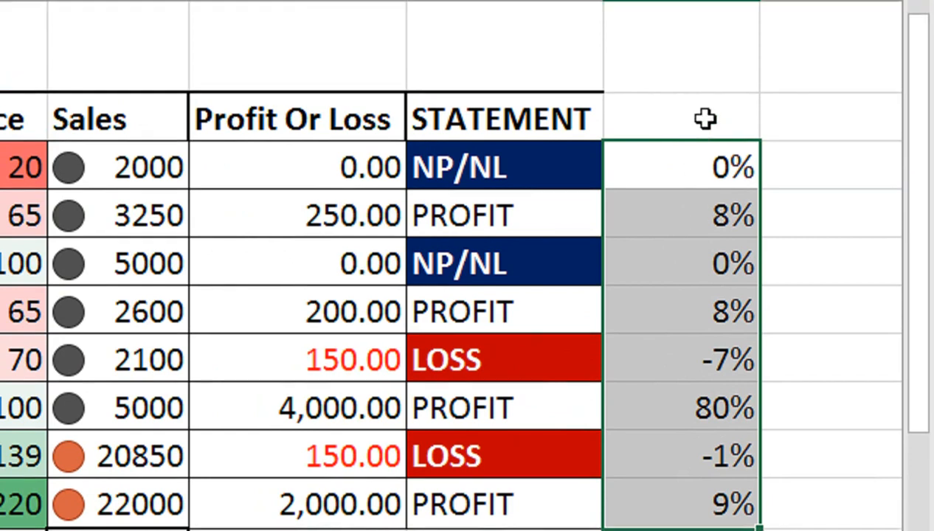
Enter the header PROFIT MARGIN in J3 and autofit the width of column J.
{"action": "left_click", "coordinate": [705, 102]}
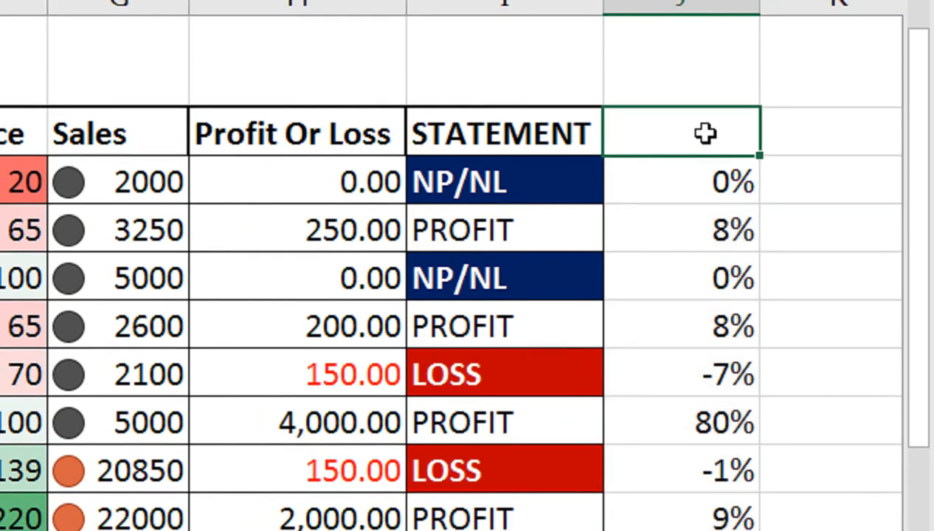
{"action": "double_click", "coordinate": [705, 132]}
{"action": "type", "text": "p"}
{"action": "key", "text": "BackSpace"}
{"action": "type", "text": "PROFIT"}
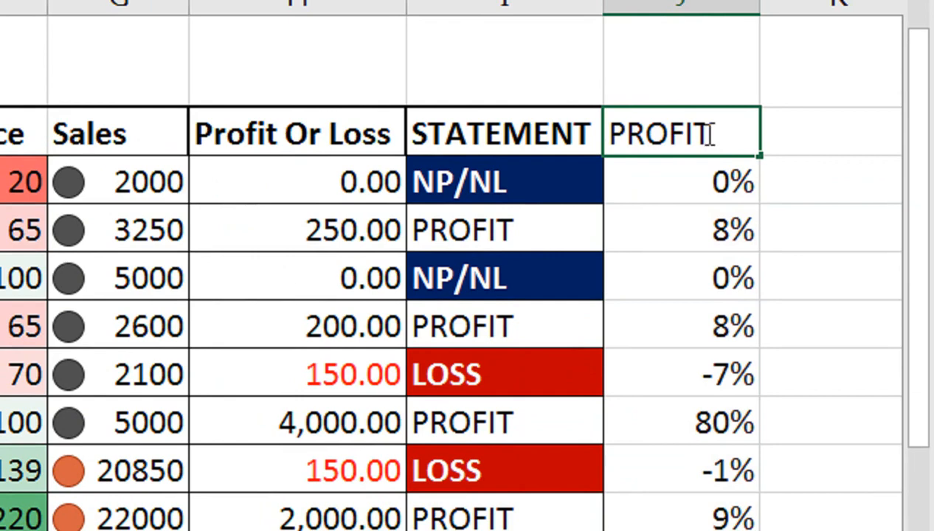
{"action": "type", "text": " MARGIN"}
{"action": "key", "text": "Tab"}
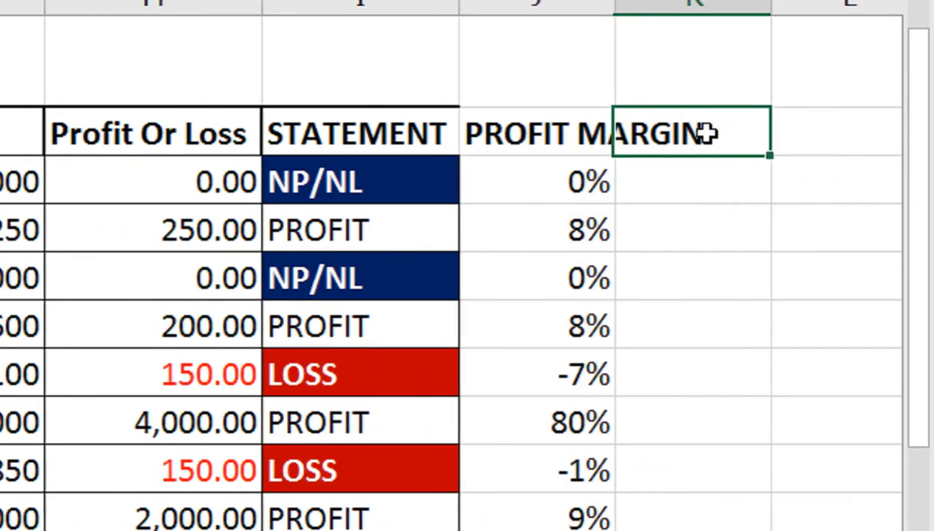
{"action": "key", "text": "Left"}
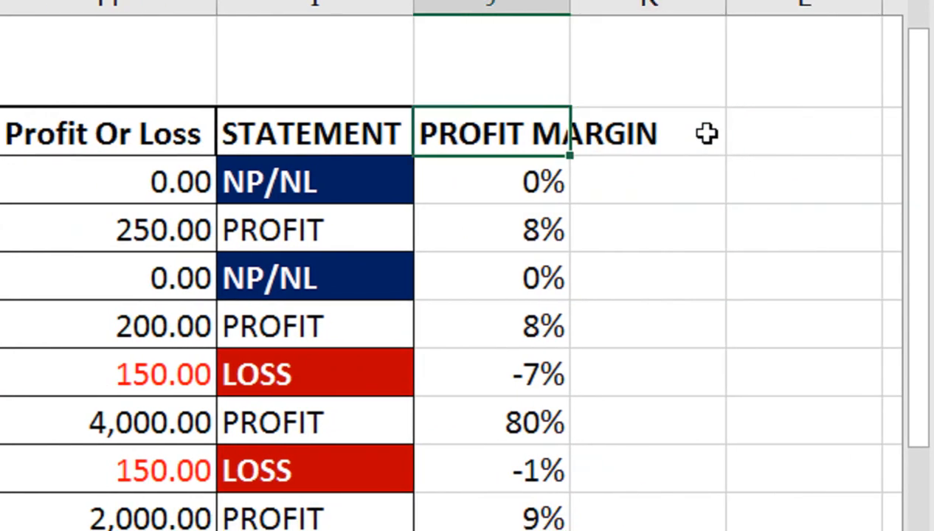
{"action": "key", "text": "alt+h"}
{"action": "key", "text": "o"}
{"action": "key", "text": "i"}
{"action": "key", "text": "Left"}
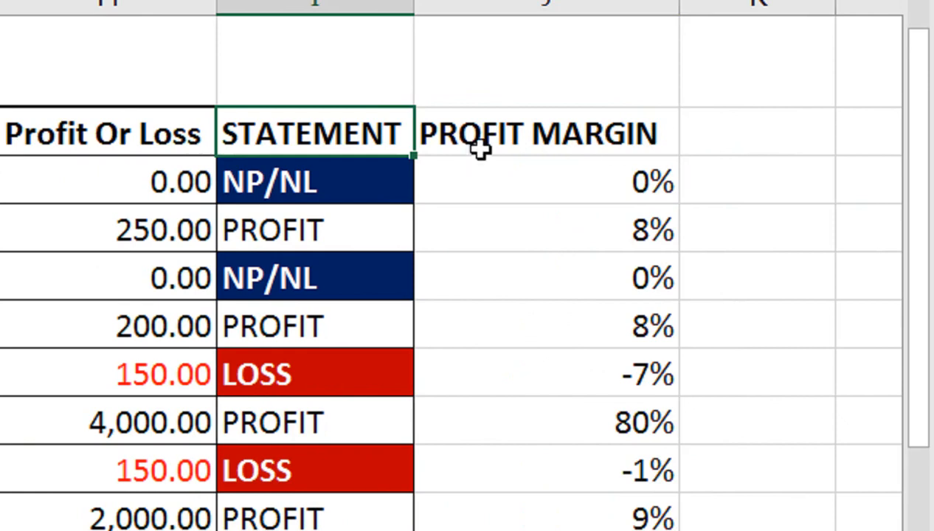
Shorten the header in J3 to PM.
{"action": "left_click", "coordinate": [481, 147]}
{"action": "key", "text": "F2"}
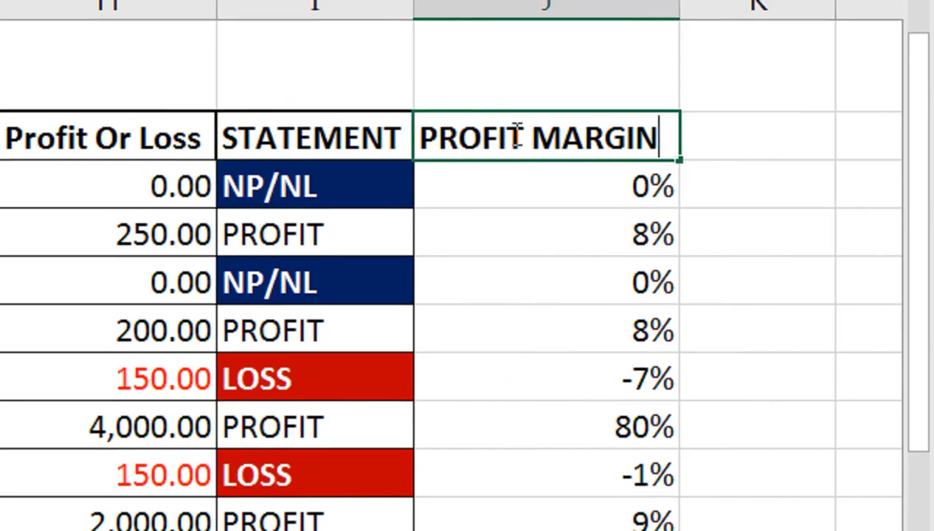
{"action": "key", "text": "BackSpace"}
{"action": "key", "text": "BackSpace"}
{"action": "key", "text": "BackSpace"}
{"action": "key", "text": "BackSpace"}
{"action": "key", "text": "BackSpace"}
{"action": "key", "text": "BackSpace"}
{"action": "key", "text": "BackSpace"}
{"action": "key", "text": "BackSpace"}
{"action": "key", "text": "BackSpace"}
{"action": "key", "text": "BackSpace"}
{"action": "key", "text": "BackSpace"}
{"action": "key", "text": "BackSpace"}
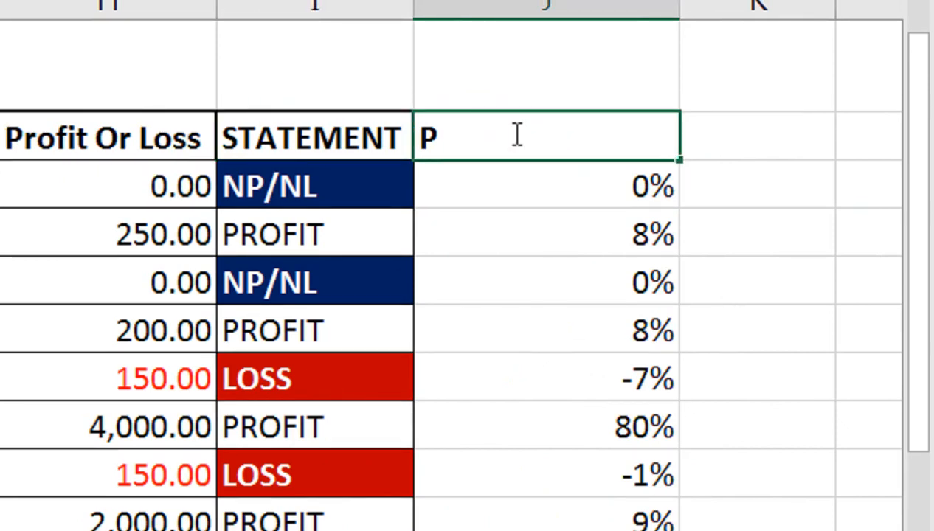
{"action": "type", "text": "m"}
{"action": "key", "text": "BackSpace"}
{"action": "type", "text": "M"}
{"action": "key", "text": "Return"}
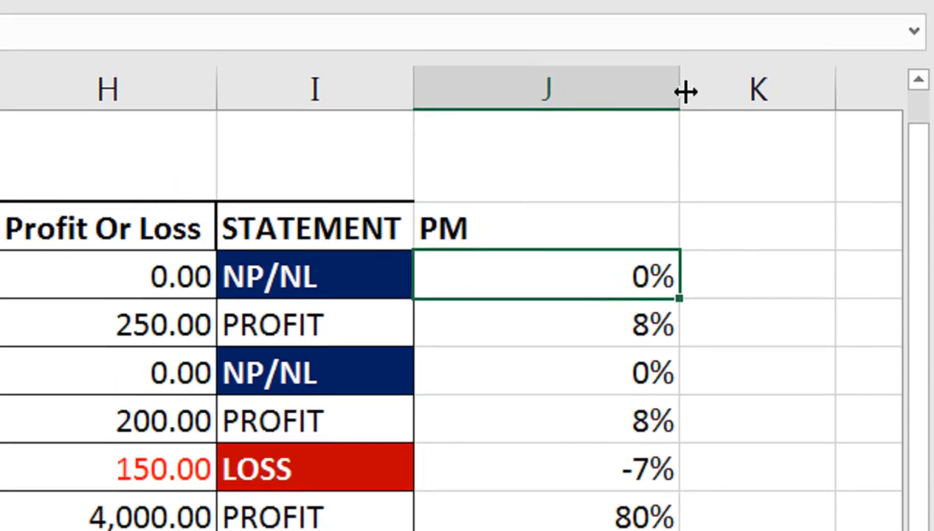
Autofit column J's width to the PM header and its percentage values.
{"action": "double_click", "coordinate": [680, 8]}
{"action": "left_click", "coordinate": [443, 374]}
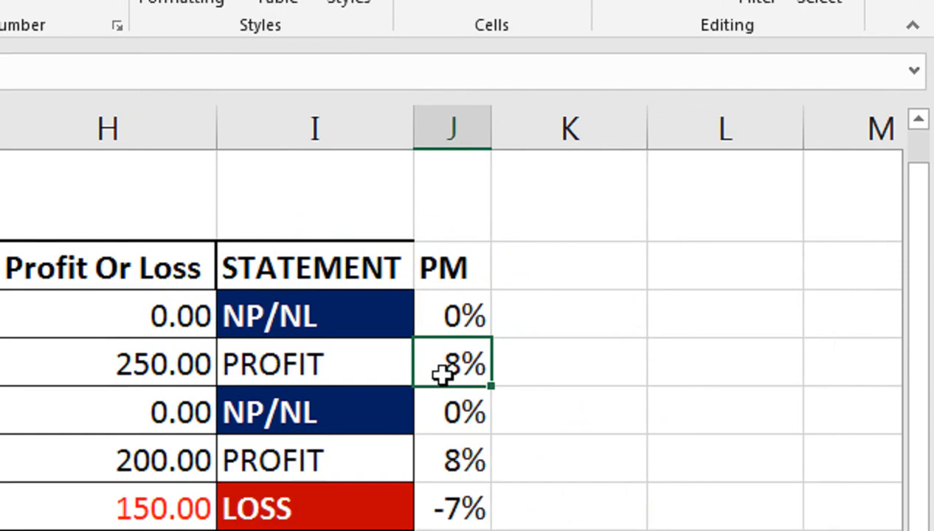
{"action": "left_click_drag", "start_coordinate": [690, 511], "coordinate": [568, 510]}
{"action": "left_click", "coordinate": [694, 371]}
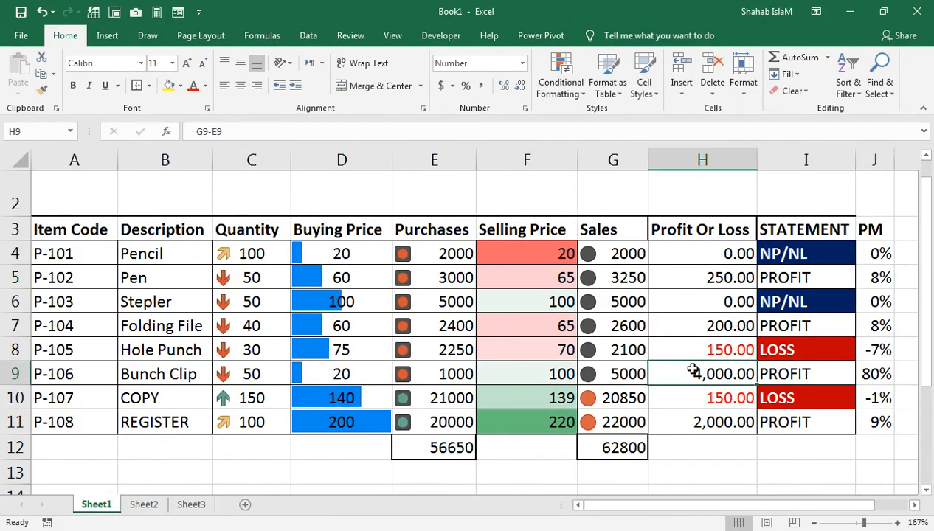